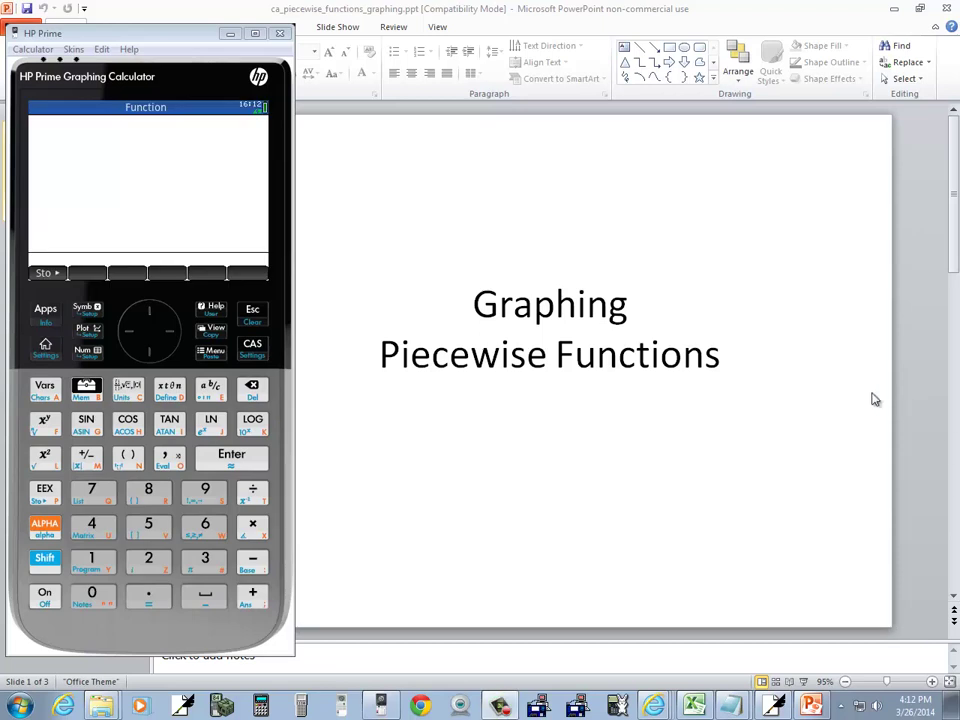
# Display slide 2 with the first piecewise function to graph, and switch to the blank page in Free Notes.
pyautogui.click(483, 370)
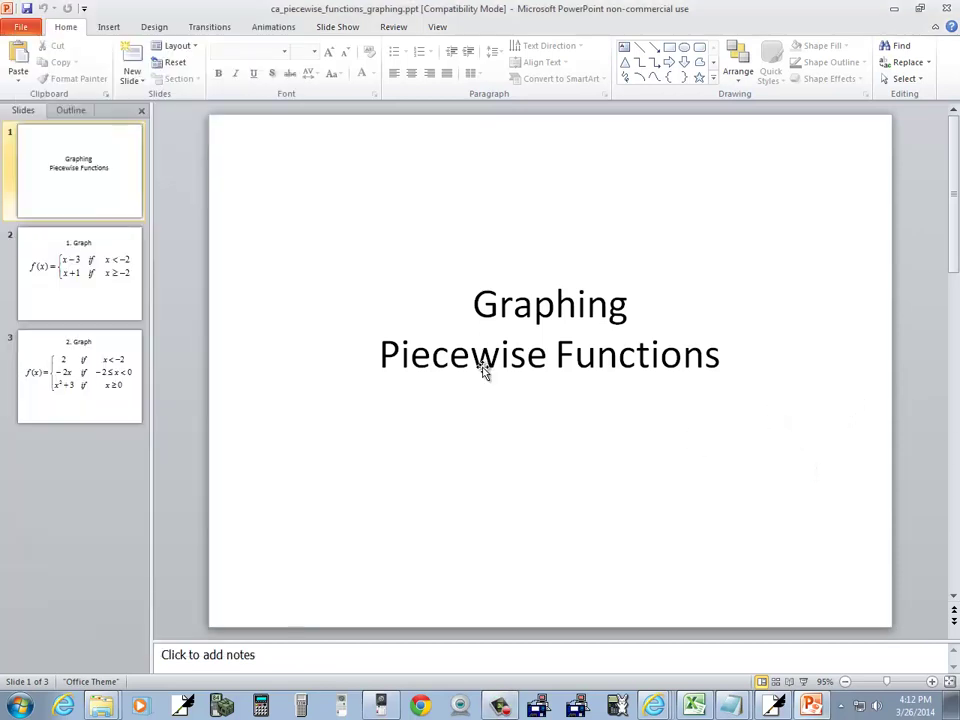
pyautogui.scroll(-1, 574, 285)
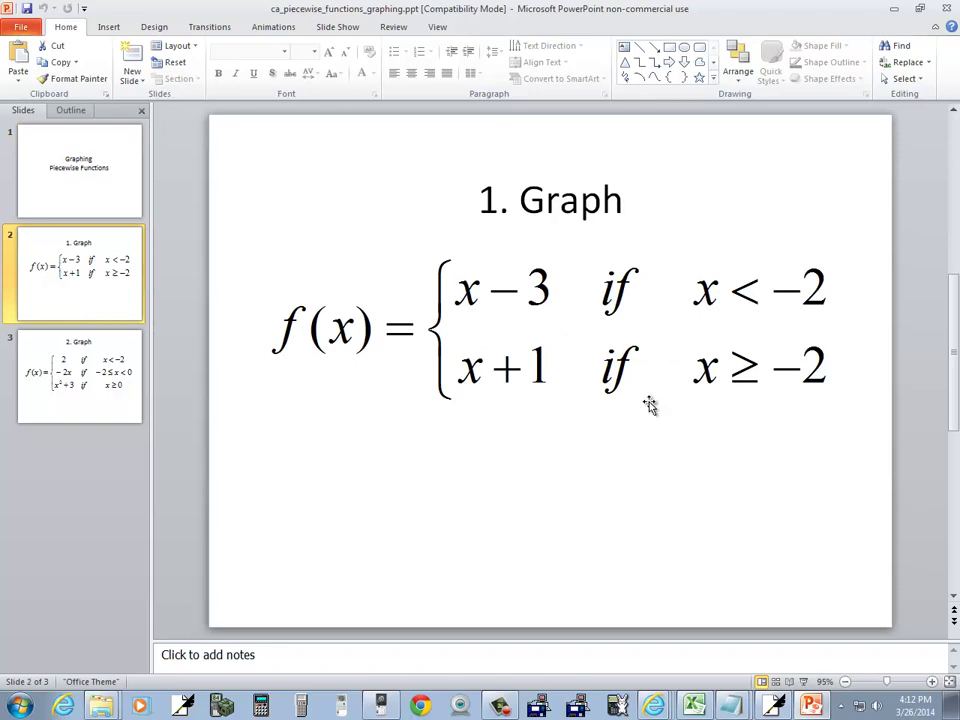
pyautogui.hotkey('alt', 'Tab')
pyautogui.hotkey('alt', 'Tab')
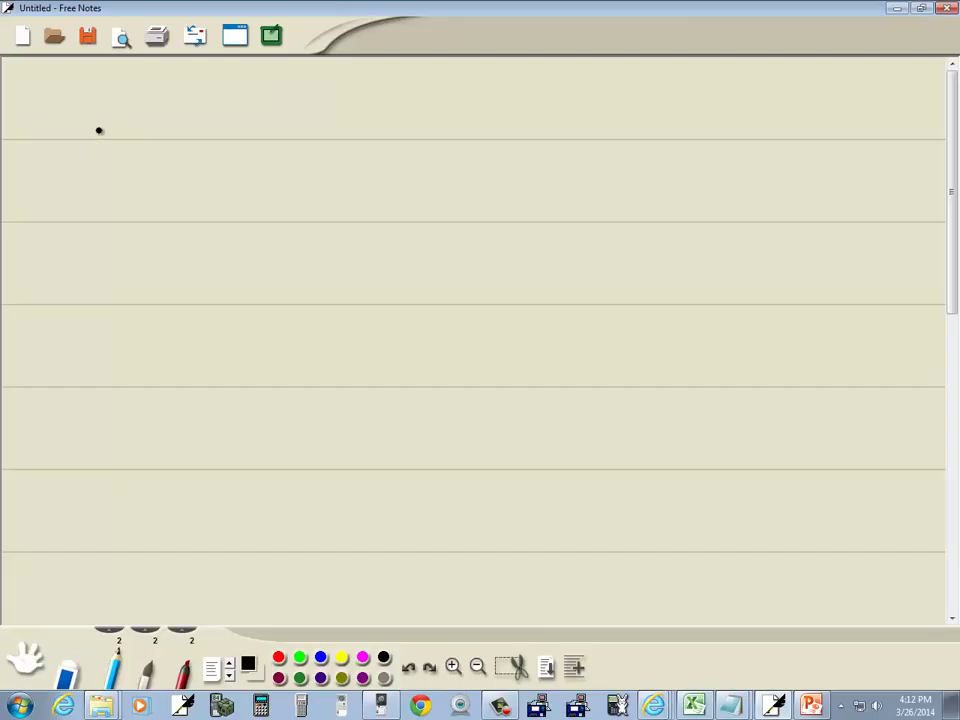
# Handwrite the problem number "1." and "f(x) =" in black on the first line of the notes page.
pyautogui.moveTo(100, 108)
pyautogui.mouseDown()
pyautogui.moveTo(95, 140)
pyautogui.moveTo(104, 122)
pyautogui.mouseUp()
pyautogui.moveTo(112, 110)
pyautogui.mouseDown()
pyautogui.moveTo(113, 142)
pyautogui.moveTo(128, 140)
pyautogui.mouseUp()
pyautogui.moveTo(127, 115)
pyautogui.mouseDown()
pyautogui.moveTo(118, 140)
pyautogui.moveTo(138, 140)
pyautogui.mouseUp()
pyautogui.moveTo(148, 118); pyautogui.dragTo(160, 118)
pyautogui.moveTo(24, 101); pyautogui.dragTo(27, 126)
# Draw the opening brace after "f(x) =" and write the two pieces x − 3 and x + 1 inside it, checking the slide.
pyautogui.hotkey('alt', 'Tab')
pyautogui.hotkey('alt', 'Tab')
pyautogui.moveTo(196, 101); pyautogui.dragTo(204, 171)
pyautogui.moveTo(224, 92); pyautogui.dragTo(238, 114)
pyautogui.moveTo(236, 94)
pyautogui.mouseDown()
pyautogui.moveTo(226, 114)
pyautogui.moveTo(258, 115)
pyautogui.moveTo(237, 156)
pyautogui.mouseUp()
pyautogui.hotkey('alt', 'Tab')
pyautogui.hotkey('alt', 'Tab')
pyautogui.moveTo(236, 139); pyautogui.dragTo(226, 157)
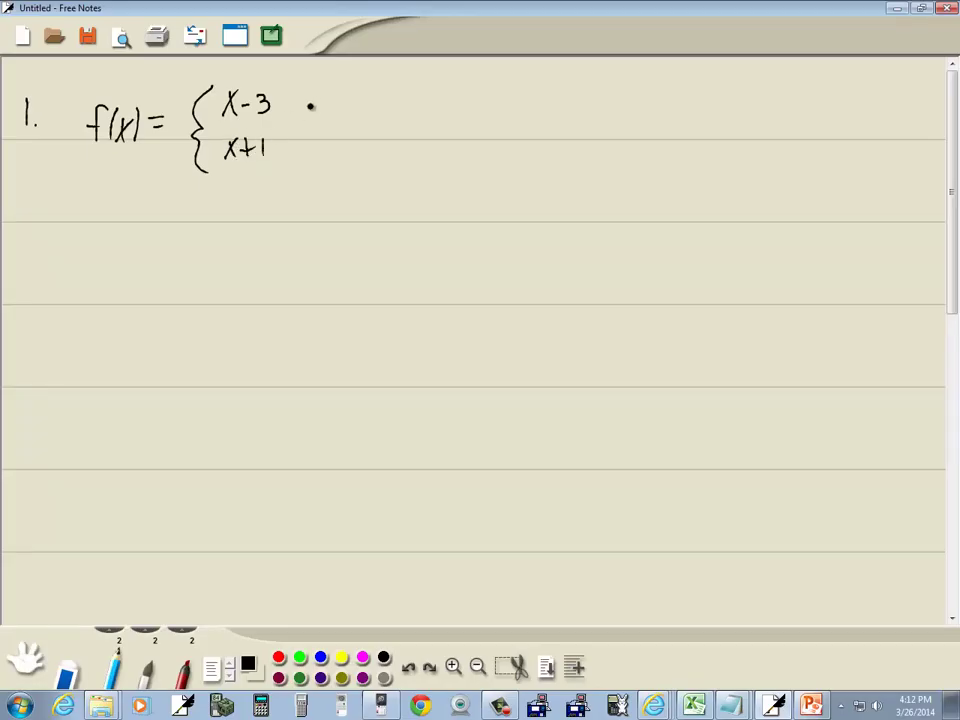
# Write the conditions "if x < −2" beside x − 3 and "if x ≥ −2" beside x + 1, checking them against the slide.
pyautogui.moveTo(322, 88); pyautogui.dragTo(313, 113)
pyautogui.moveTo(310, 101); pyautogui.dragTo(325, 110)
pyautogui.hotkey('alt', 'Tab')
pyautogui.hotkey('alt', 'Tab')
pyautogui.moveTo(359, 88)
pyautogui.mouseDown()
pyautogui.moveTo(372, 106)
pyautogui.moveTo(359, 107)
pyautogui.moveTo(414, 96)
pyautogui.mouseUp()
pyautogui.moveTo(418, 88); pyautogui.dragTo(430, 104)
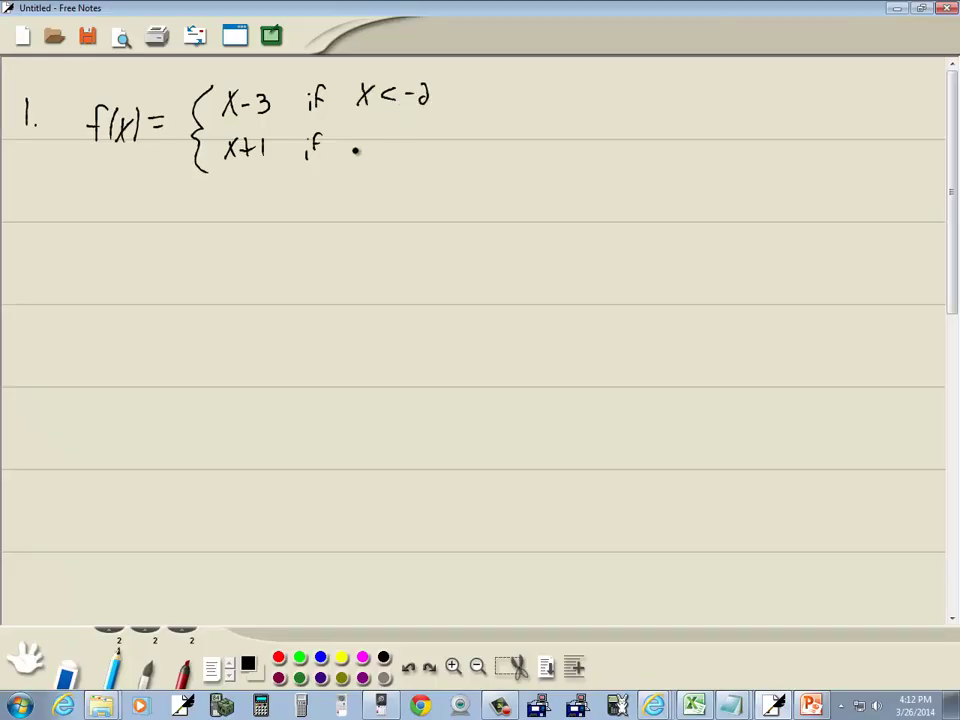
pyautogui.moveTo(353, 152)
pyautogui.mouseDown()
pyautogui.moveTo(369, 137)
pyautogui.moveTo(370, 153)
pyautogui.moveTo(384, 149)
pyautogui.mouseUp()
pyautogui.moveTo(383, 153); pyautogui.dragTo(438, 153)
pyautogui.hotkey('alt', 'Tab')
pyautogui.hotkey('alt', 'Tab')
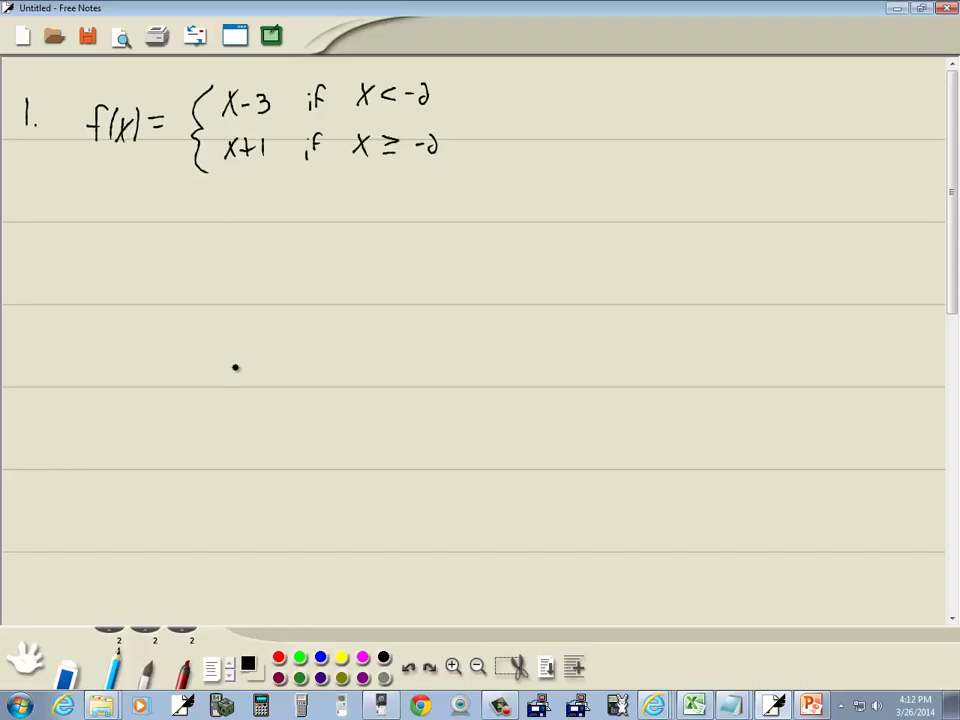
# Write (x − 3)(x < −2) beside the function definition, with the expressions in black and the parentheses in red.
pyautogui.click(278, 657)
pyautogui.click(383, 657)
pyautogui.moveTo(567, 108)
pyautogui.mouseDown()
pyautogui.moveTo(583, 88)
pyautogui.moveTo(585, 110)
pyautogui.moveTo(598, 97)
pyautogui.mouseUp()
pyautogui.moveTo(604, 92)
pyautogui.mouseDown()
pyautogui.moveTo(618, 104)
pyautogui.moveTo(610, 110)
pyautogui.mouseUp()
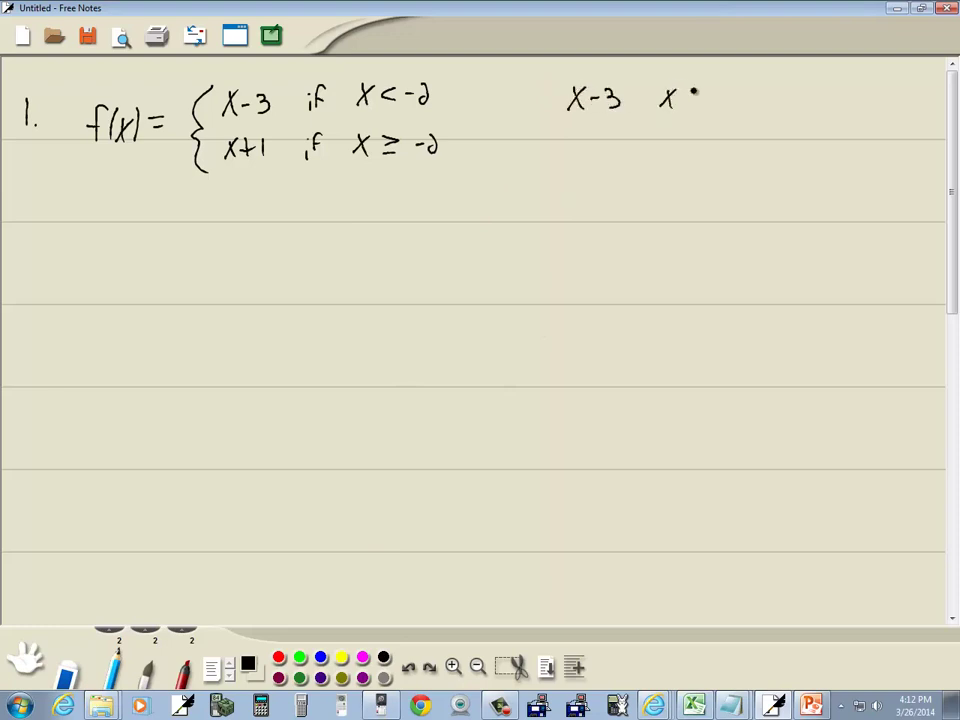
pyautogui.click(278, 657)
pyautogui.moveTo(576, 72); pyautogui.dragTo(579, 113)
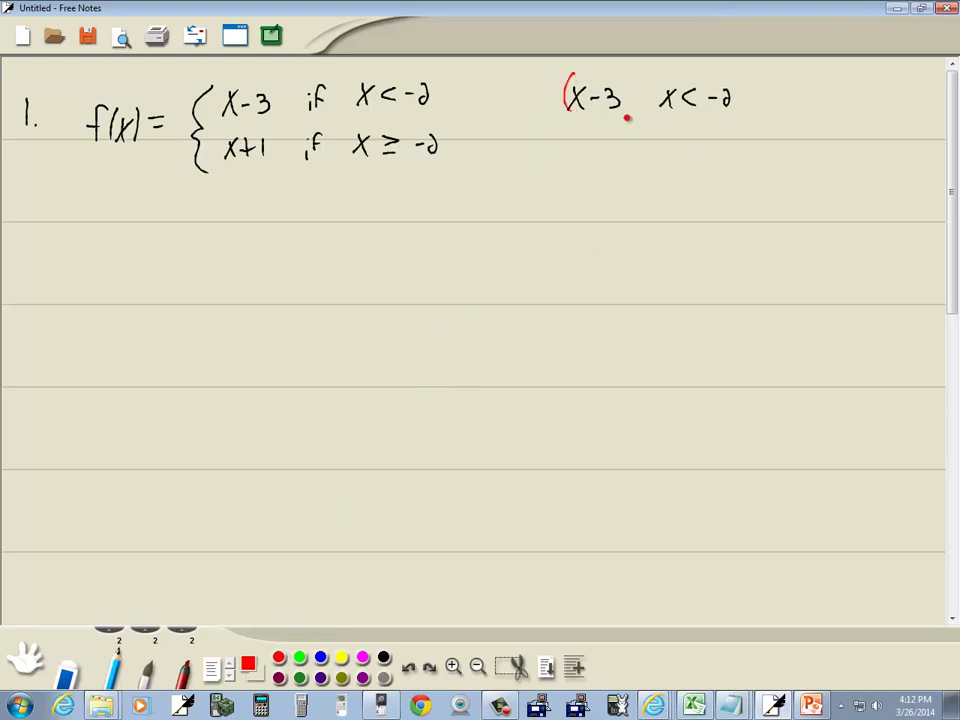
pyautogui.moveTo(630, 75); pyautogui.dragTo(633, 116)
pyautogui.moveTo(662, 76); pyautogui.dragTo(657, 113)
pyautogui.moveTo(738, 79); pyautogui.dragTo(743, 116)
# Write (x + 1)(x ≥ −2) below the first product, with the expressions in black and the parentheses in red.
pyautogui.click(383, 657)
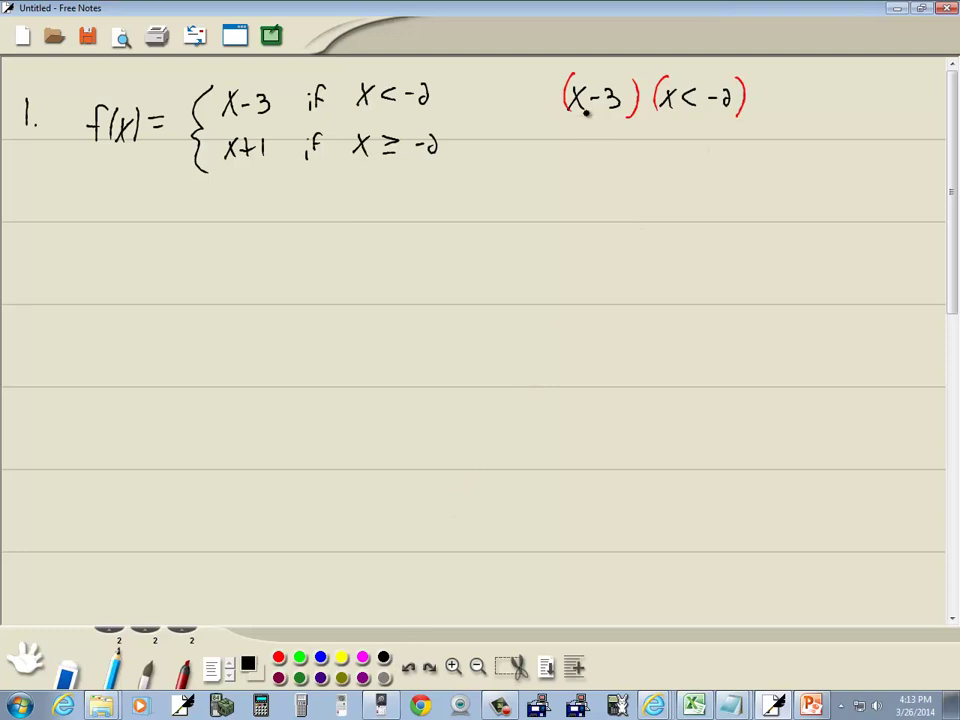
pyautogui.moveTo(575, 150); pyautogui.dragTo(590, 133)
pyautogui.moveTo(576, 134)
pyautogui.mouseDown()
pyautogui.moveTo(621, 147)
pyautogui.moveTo(682, 147)
pyautogui.mouseUp()
pyautogui.moveTo(690, 126); pyautogui.dragTo(720, 138)
pyautogui.moveTo(725, 130); pyautogui.dragTo(738, 145)
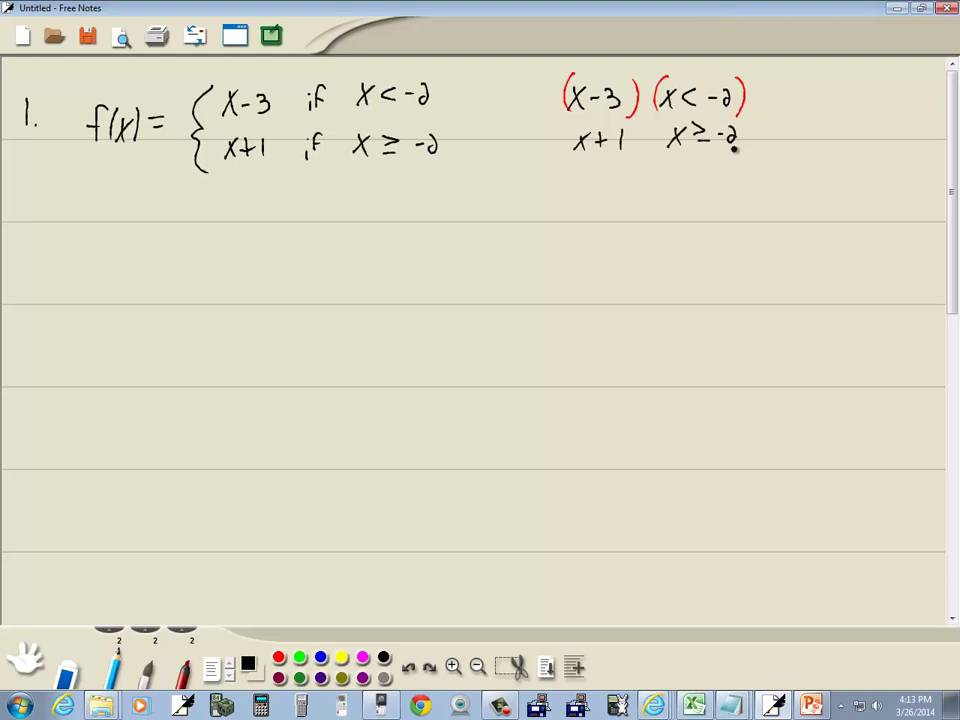
pyautogui.click(279, 657)
pyautogui.moveTo(567, 127); pyautogui.dragTo(564, 157)
pyautogui.moveTo(637, 121)
pyautogui.mouseDown()
pyautogui.moveTo(640, 158)
pyautogui.moveTo(653, 158)
pyautogui.mouseUp()
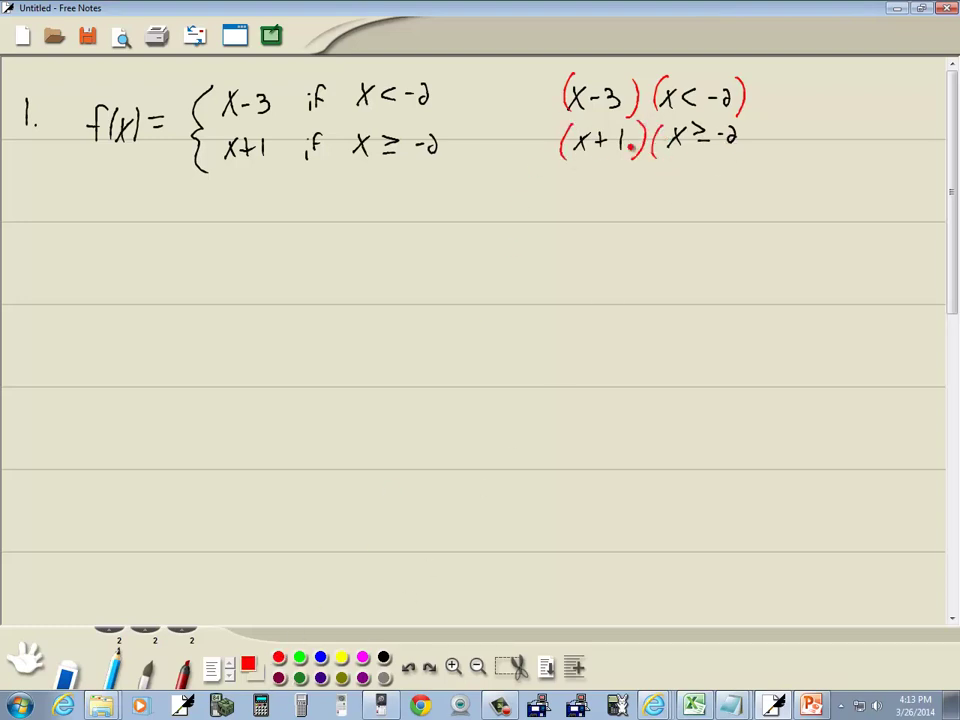
pyautogui.moveTo(741, 122); pyautogui.dragTo(746, 152)
pyautogui.click(383, 657)
# Switch to the HP Prime emulator and open the Function app from the Application Library.
pyautogui.hotkey('alt', 'Tab')
pyautogui.hotkey('alt', 'Tab')
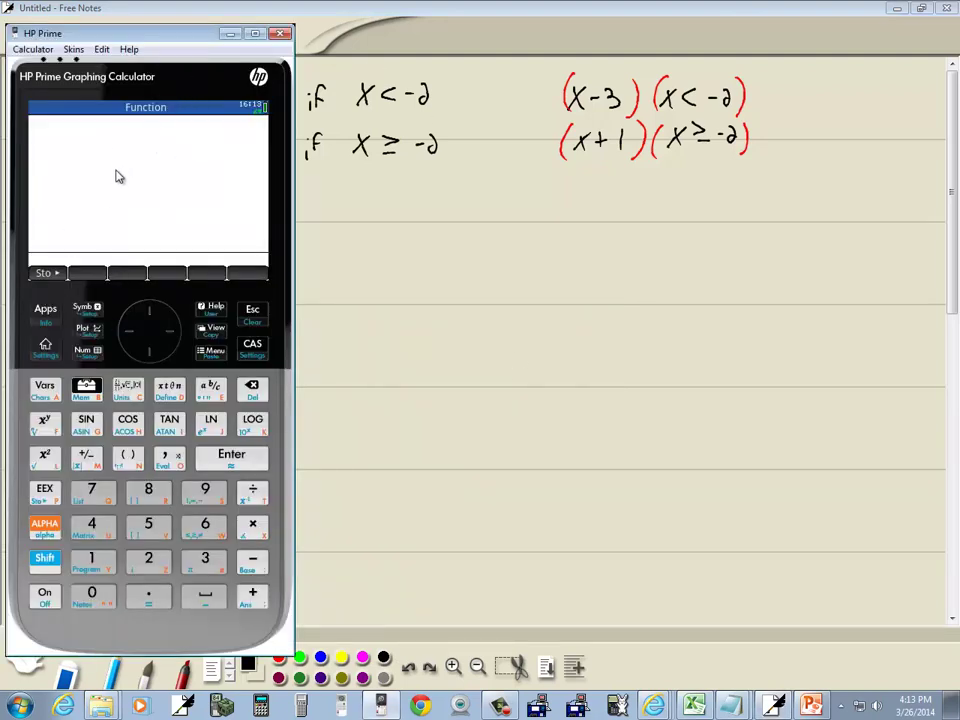
pyautogui.click(50, 312)
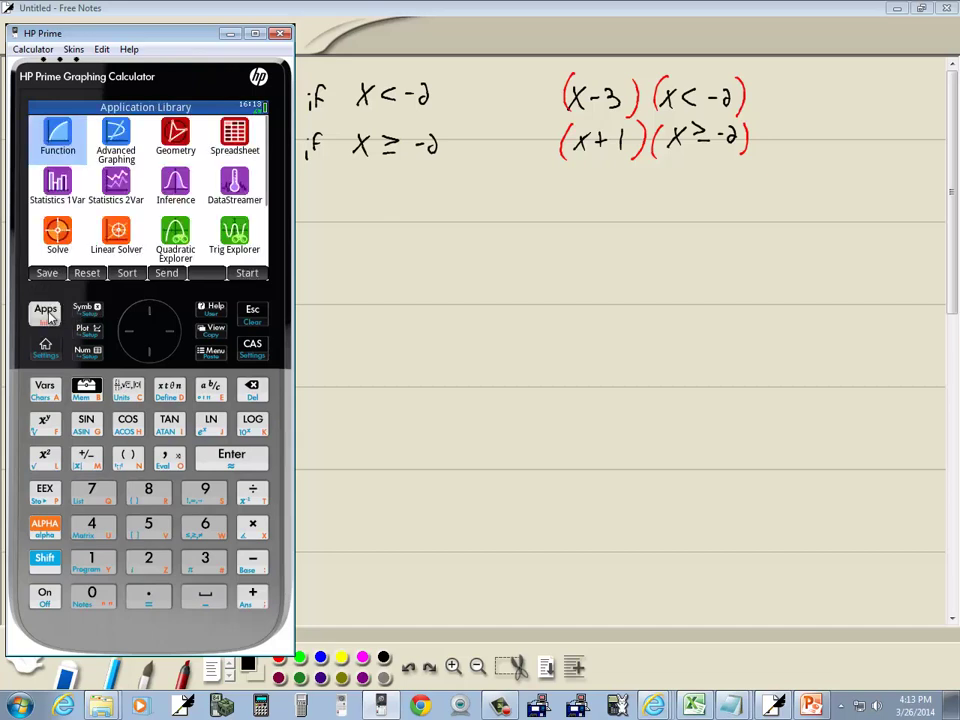
pyautogui.click(166, 330)
pyautogui.click(166, 330)
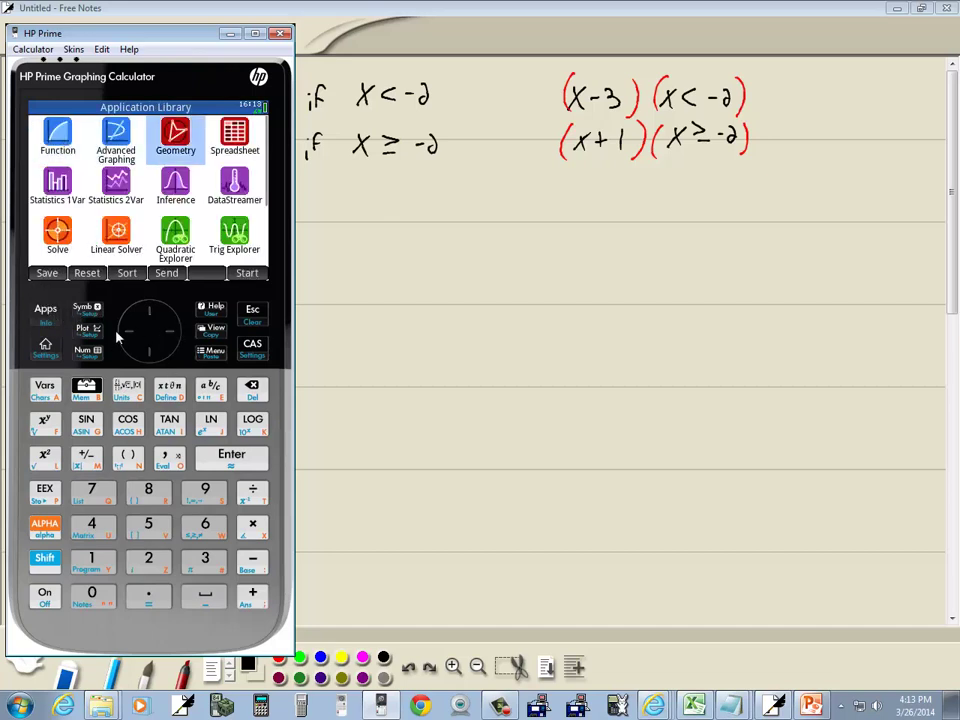
pyautogui.click(126, 330)
pyautogui.click(126, 330)
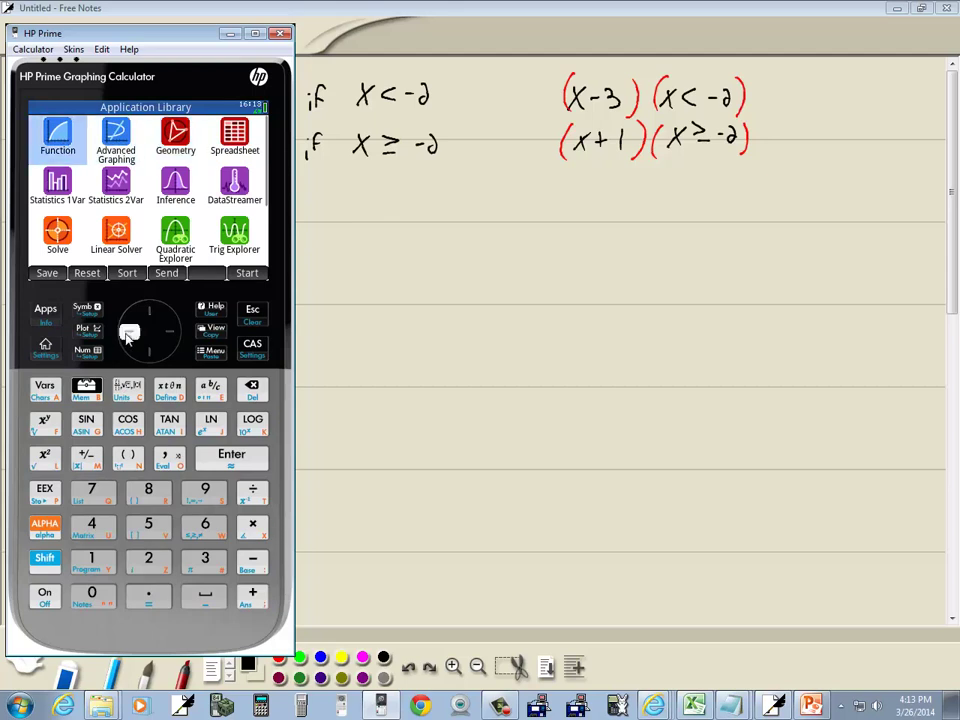
pyautogui.click(231, 455)
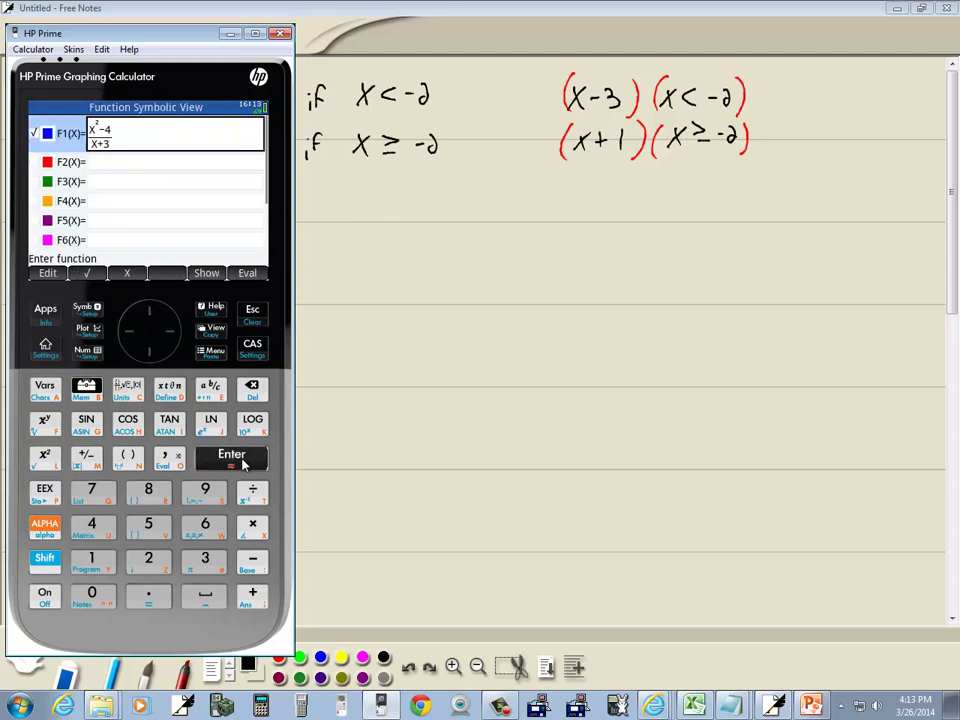
# Clear the existing F1(X) expression and begin the new one with (X−3)(X).
pyautogui.click(254, 390)
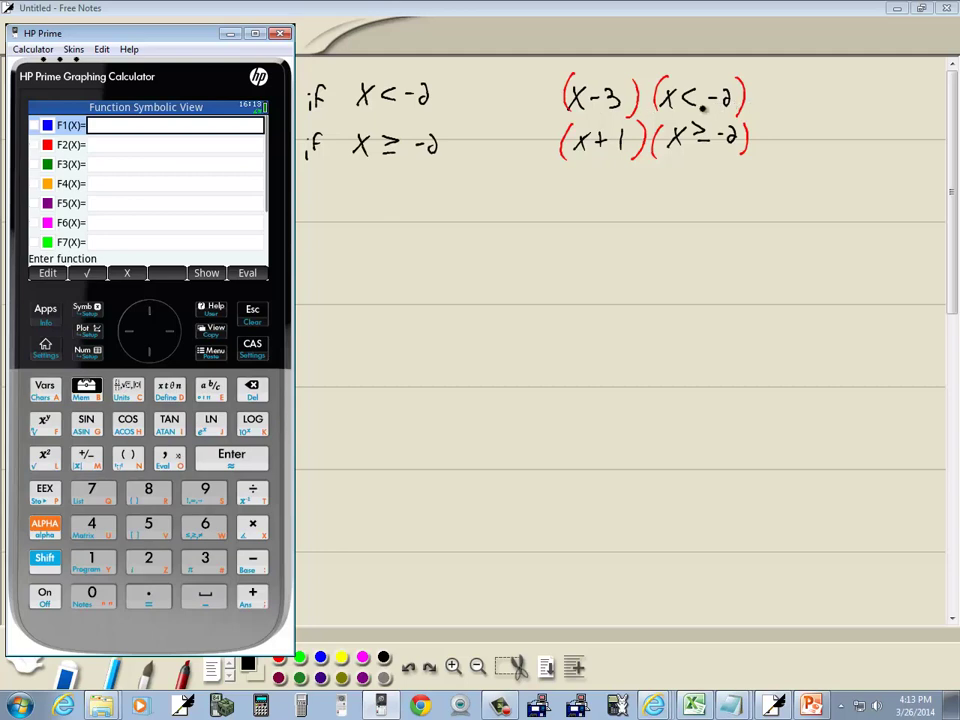
pyautogui.click(127, 458)
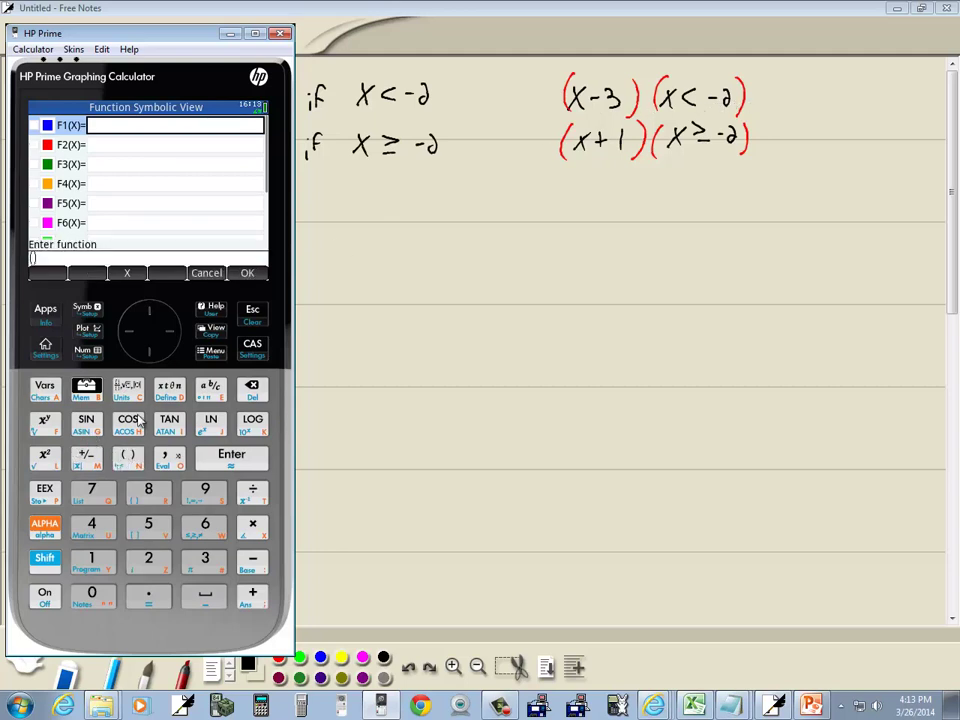
pyautogui.write('-')
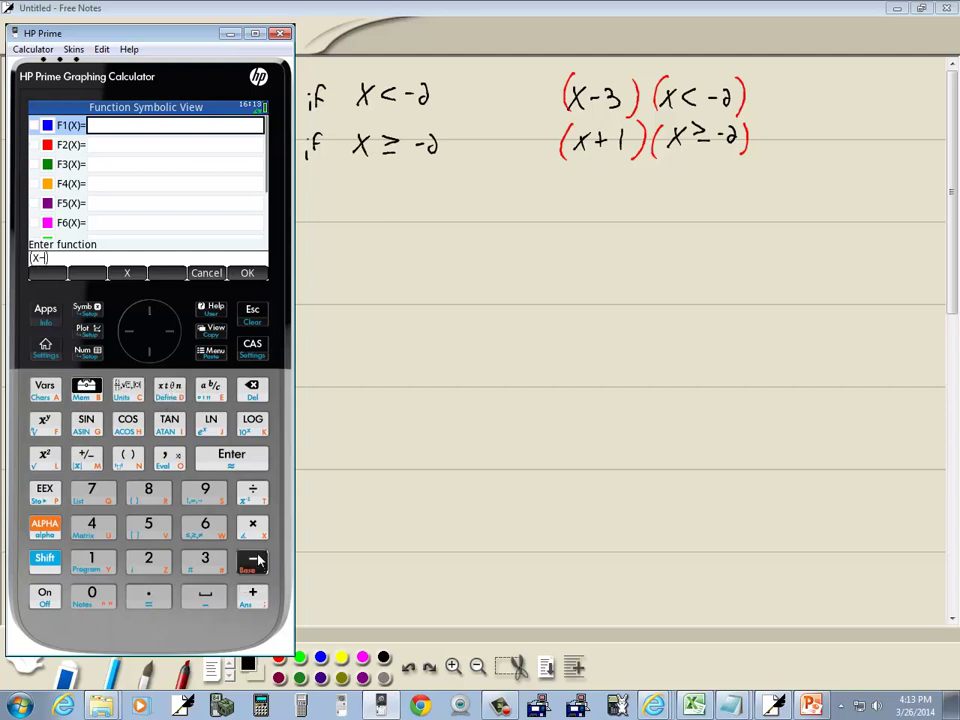
pyautogui.click(205, 563)
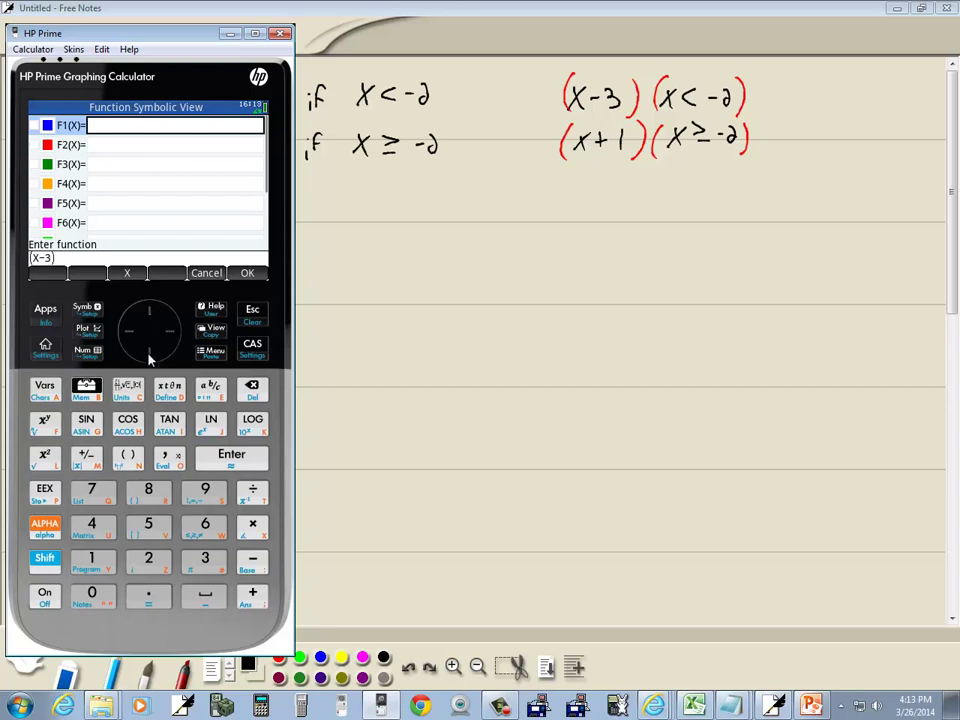
pyautogui.click(131, 456)
pyautogui.click(128, 279)
# Insert the catalog's < operator after the X in the second parentheses of the F1(X) entry.
pyautogui.click(87, 390)
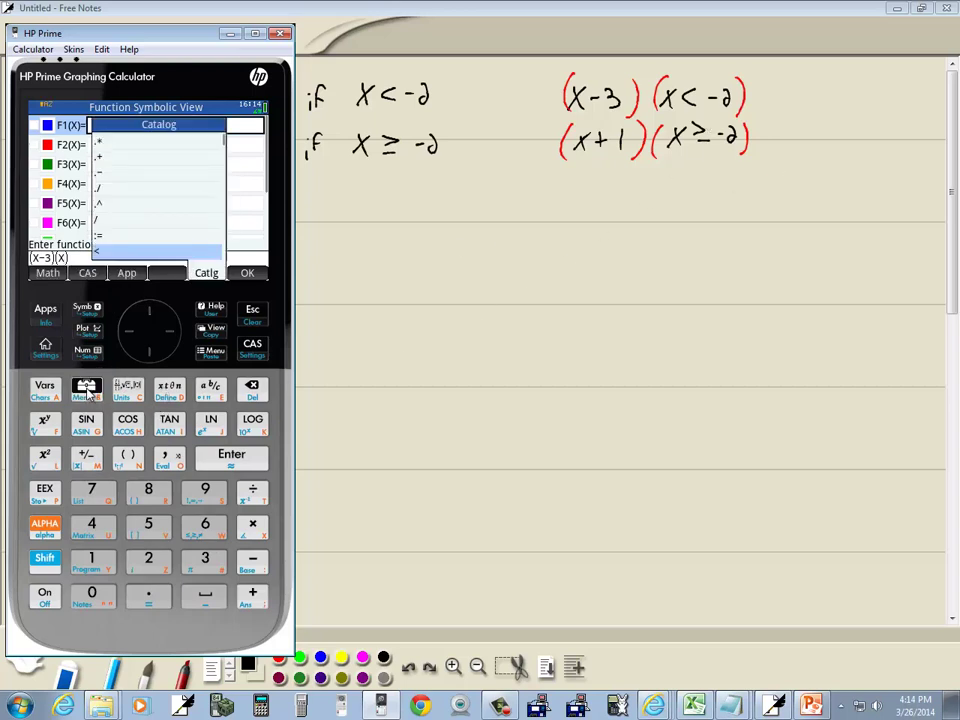
pyautogui.click(48, 273)
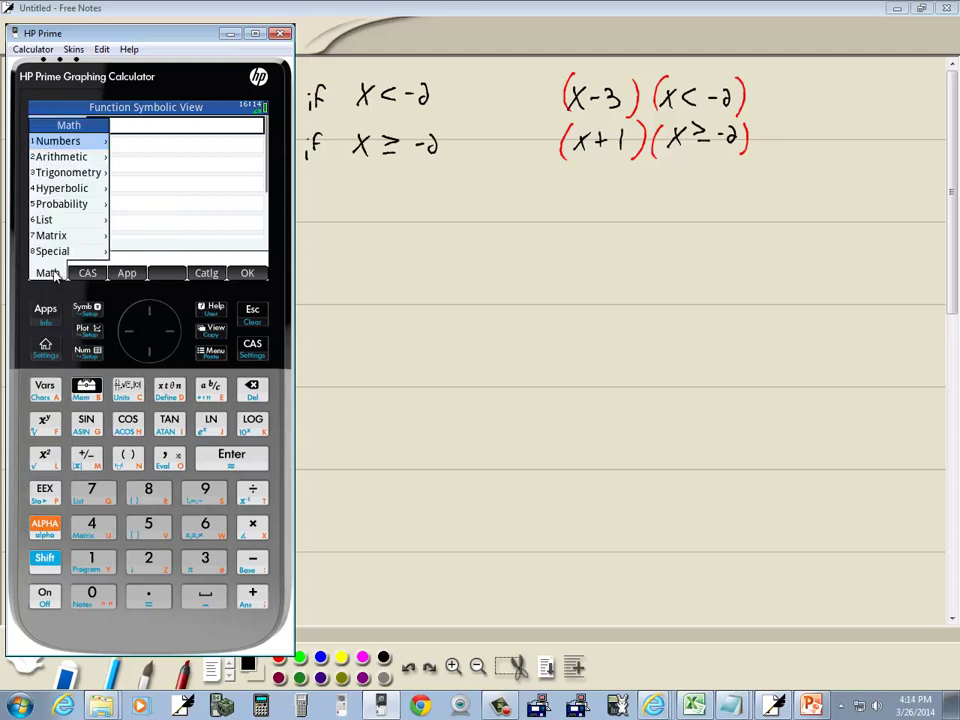
pyautogui.click(207, 273)
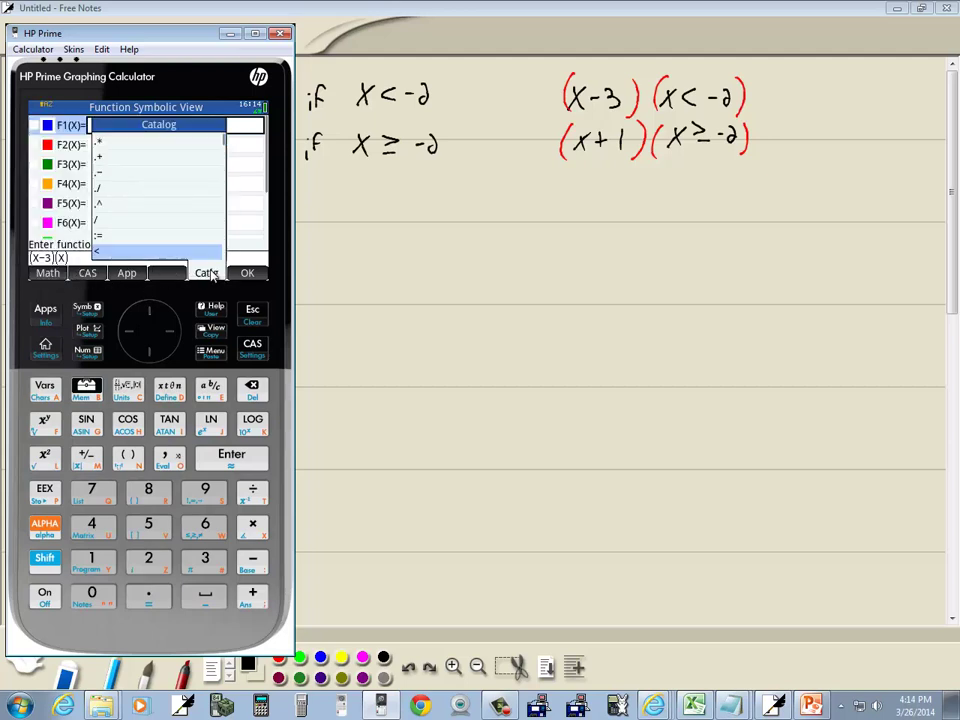
pyautogui.click(148, 313)
pyautogui.click(148, 313)
pyautogui.click(148, 313)
pyautogui.moveTo(148, 313); pyautogui.dragTo(149, 315)
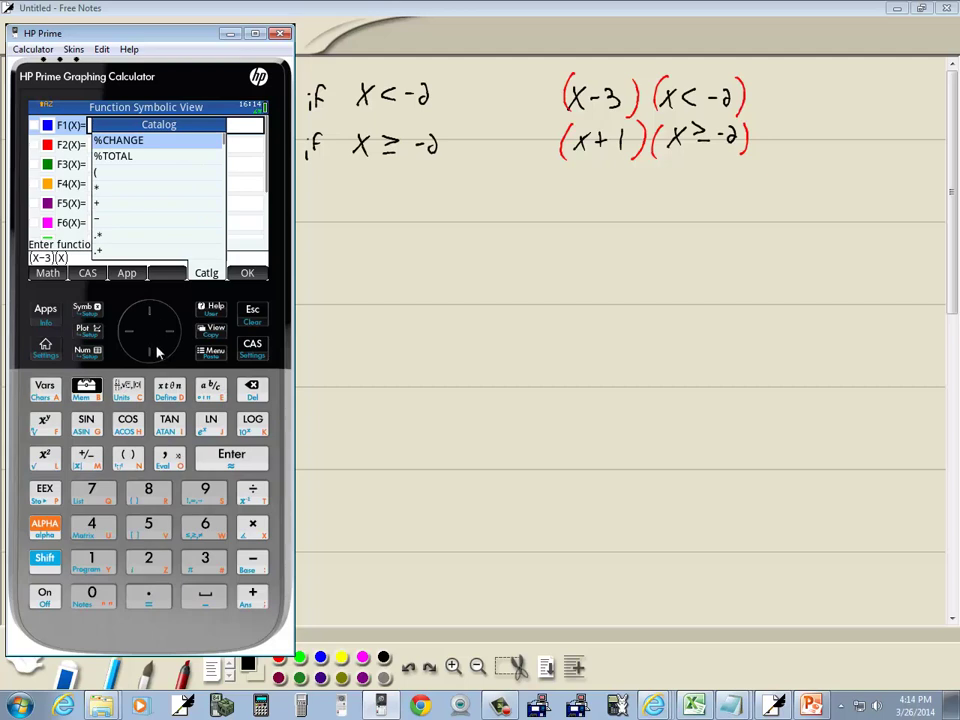
pyautogui.click(151, 356)
pyautogui.click(150, 358)
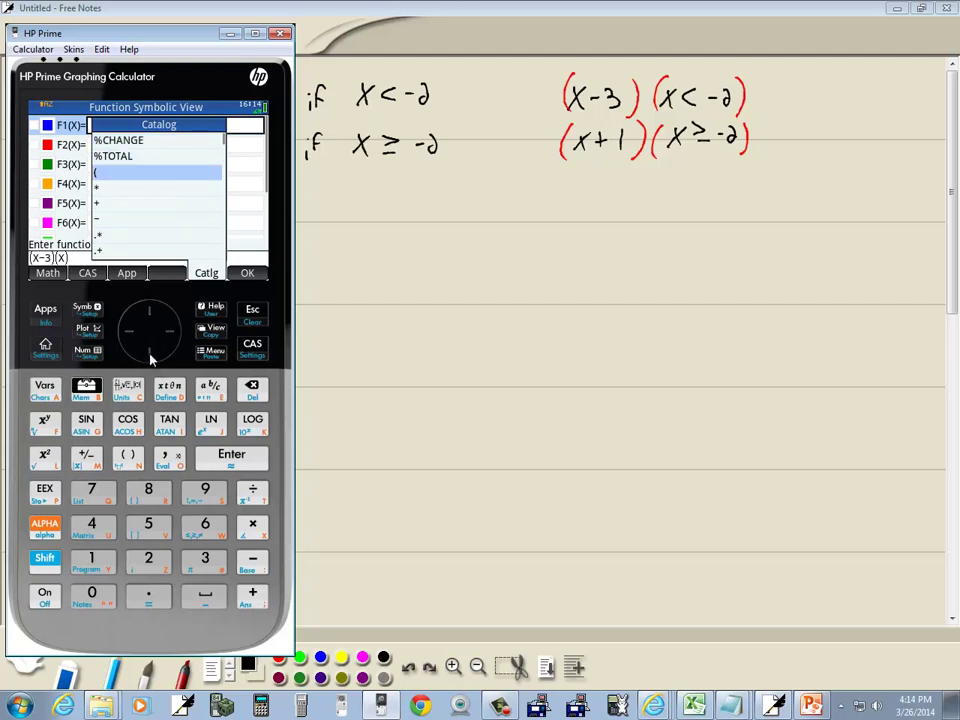
pyautogui.moveTo(151, 358); pyautogui.dragTo(151, 358)
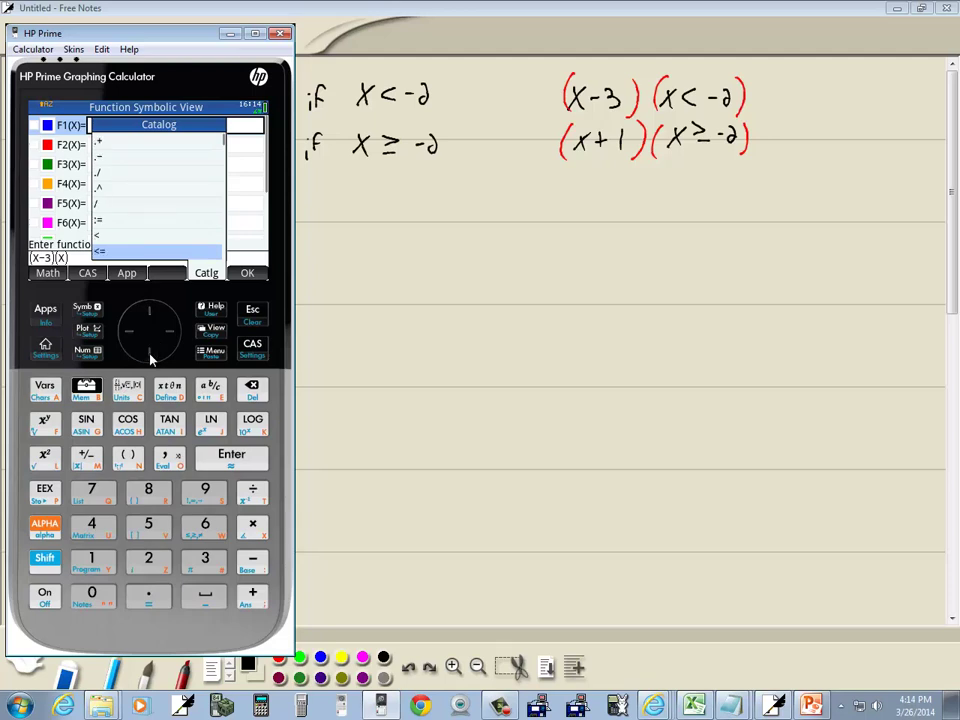
pyautogui.click(118, 237)
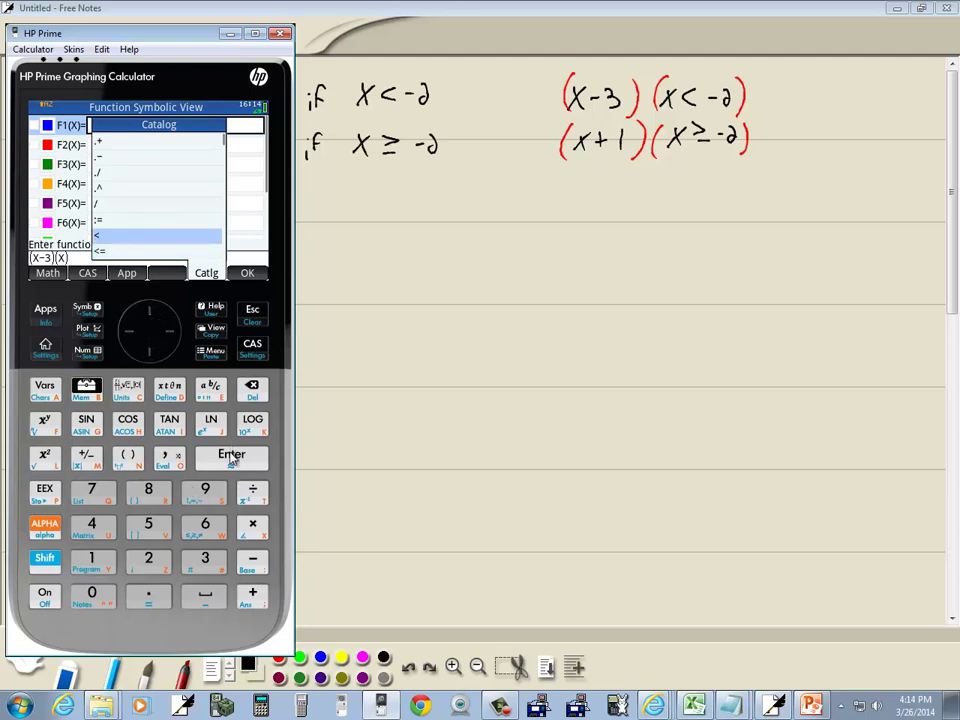
pyautogui.press('Return')
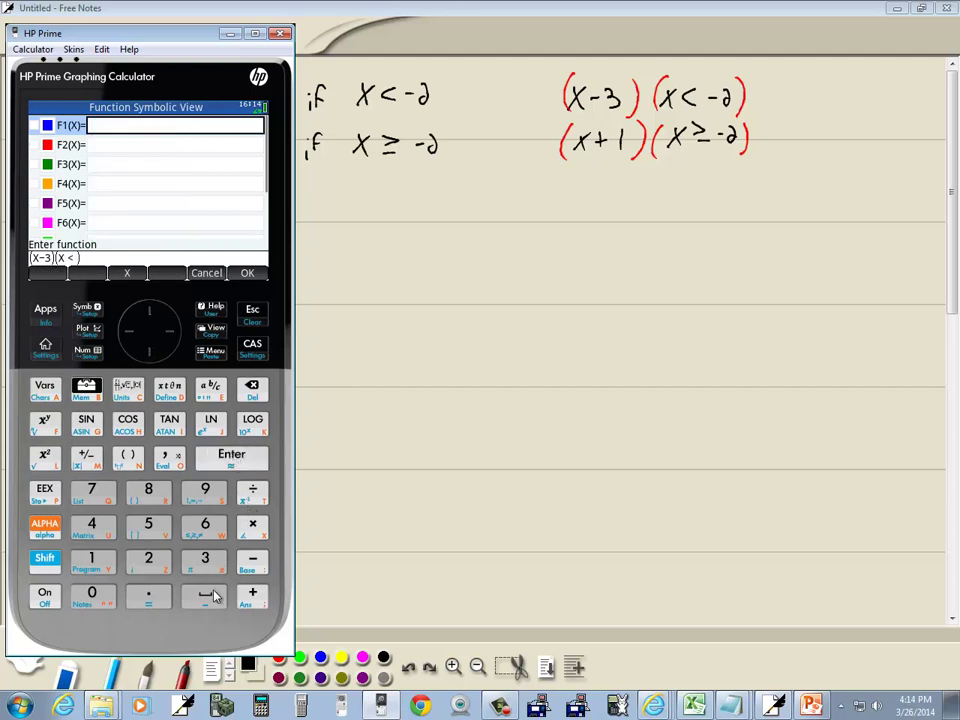
# Finish the F1(X) condition with −2 and store the expression (X−3)(X<−2).
pyautogui.click(104, 462)
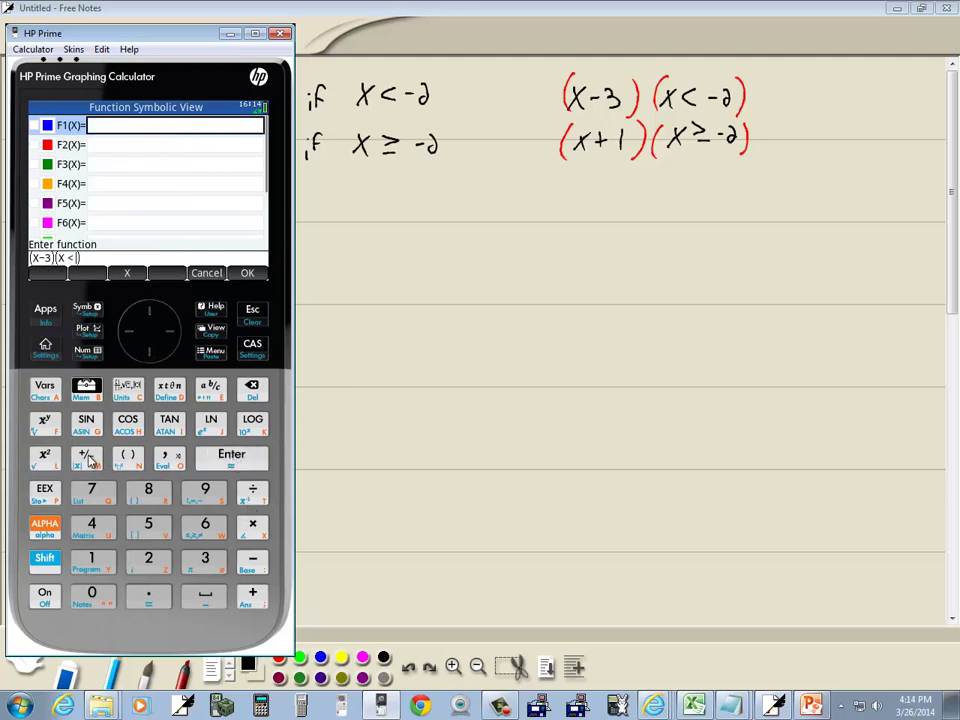
pyautogui.click(146, 560)
pyautogui.click(228, 458)
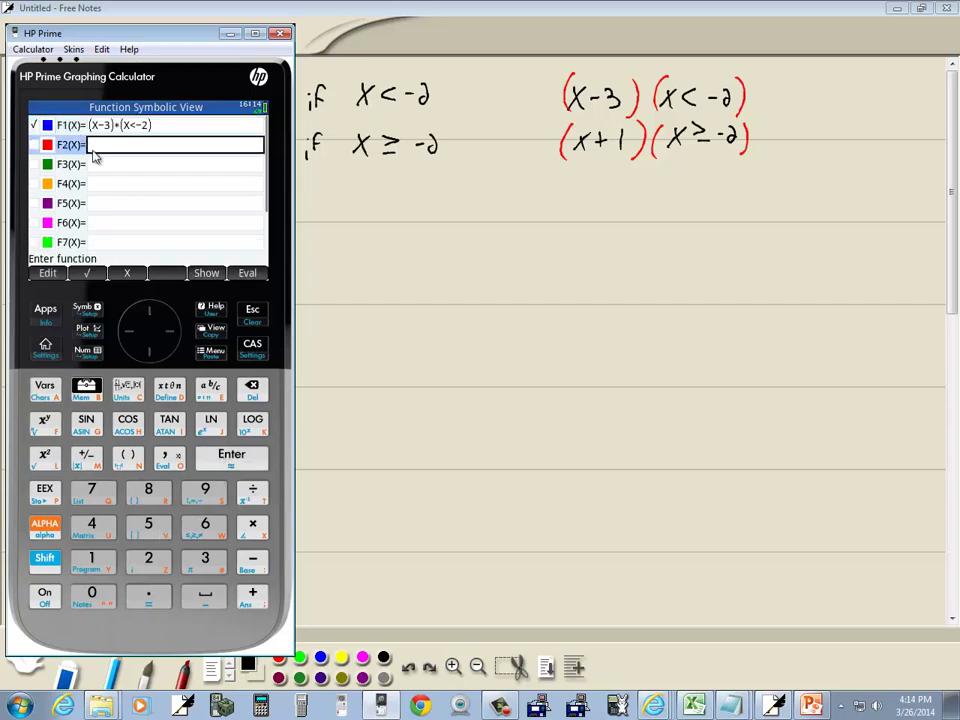
# Begin the F2(X) expression with (X+1)(X).
pyautogui.click(127, 458)
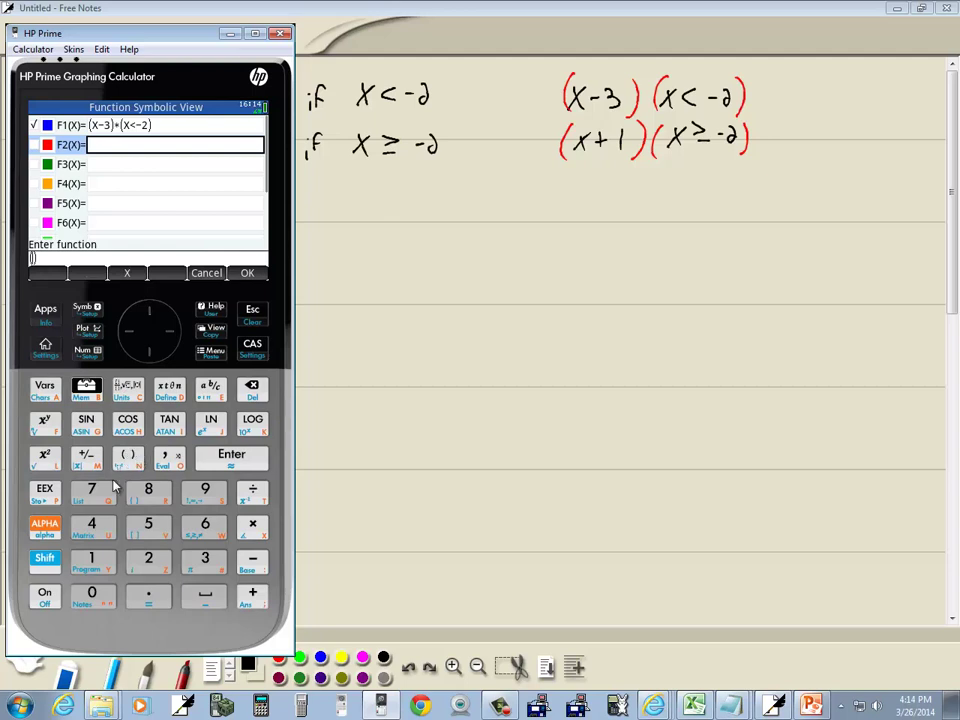
pyautogui.click(170, 388)
pyautogui.click(252, 596)
pyautogui.click(91, 560)
pyautogui.click(127, 456)
# Insert the catalog's >= operator after the X in the second parentheses of the F2(X) entry.
pyautogui.click(85, 388)
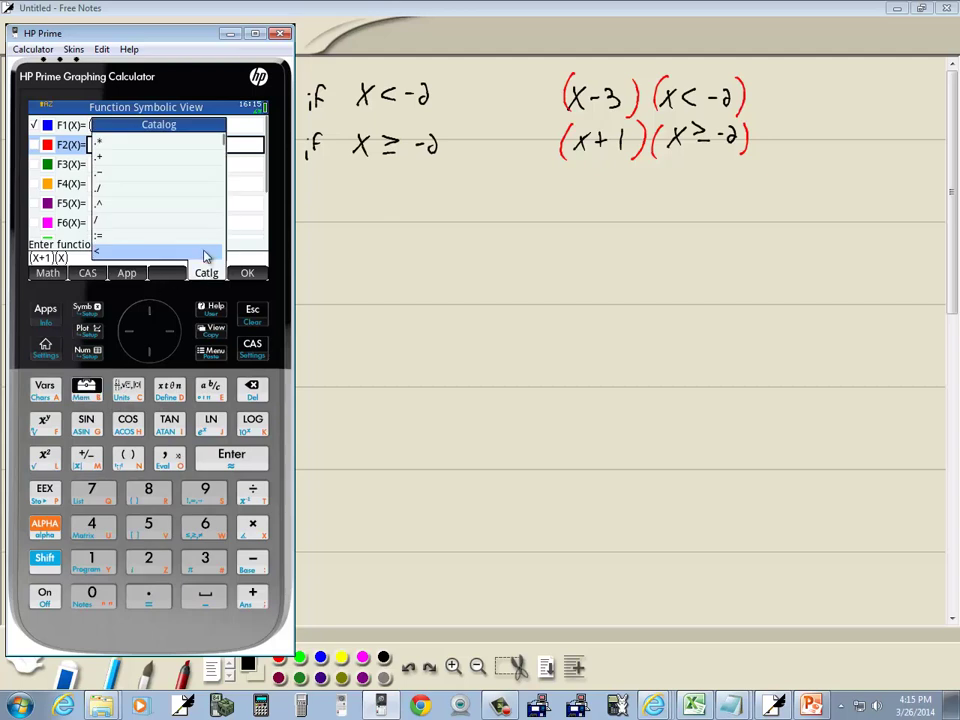
pyautogui.click(150, 358)
pyautogui.click(150, 358)
pyautogui.click(150, 358)
pyautogui.click(150, 358)
pyautogui.click(150, 358)
pyautogui.click(150, 358)
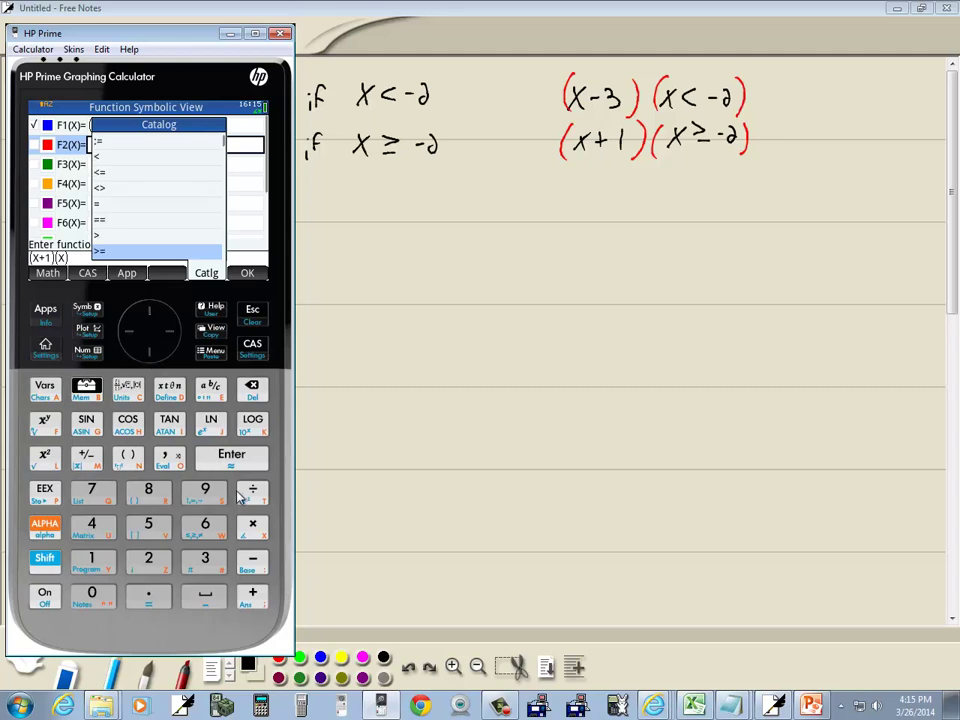
pyautogui.click(226, 455)
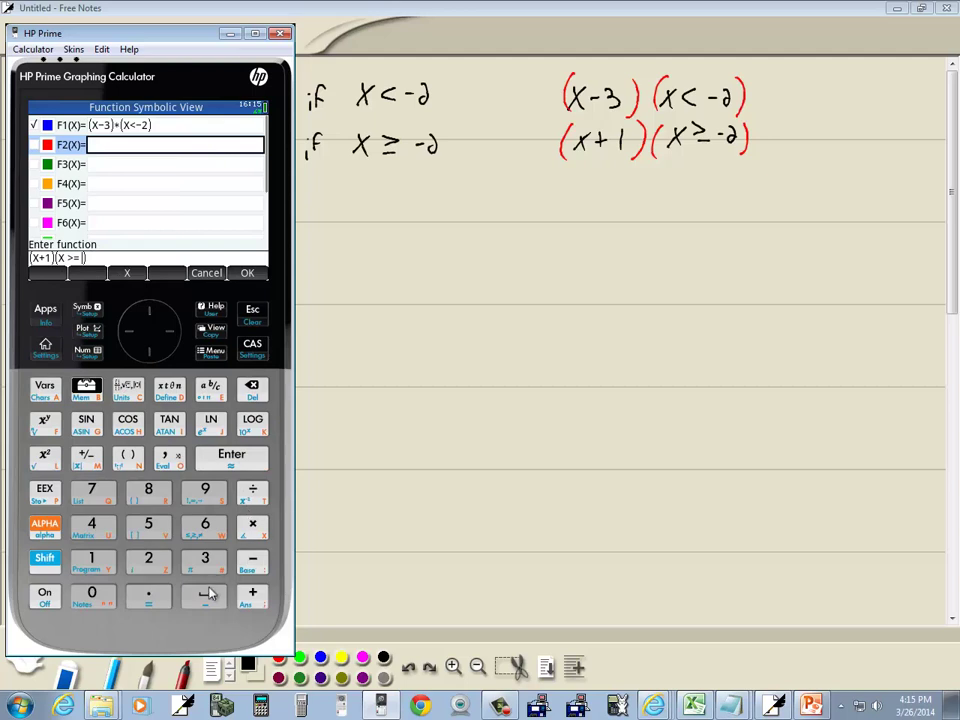
# Finish the F2(X) condition with −2 and store the expression (X+1)(X>=−2).
pyautogui.click(87, 461)
pyautogui.click(150, 558)
pyautogui.click(228, 456)
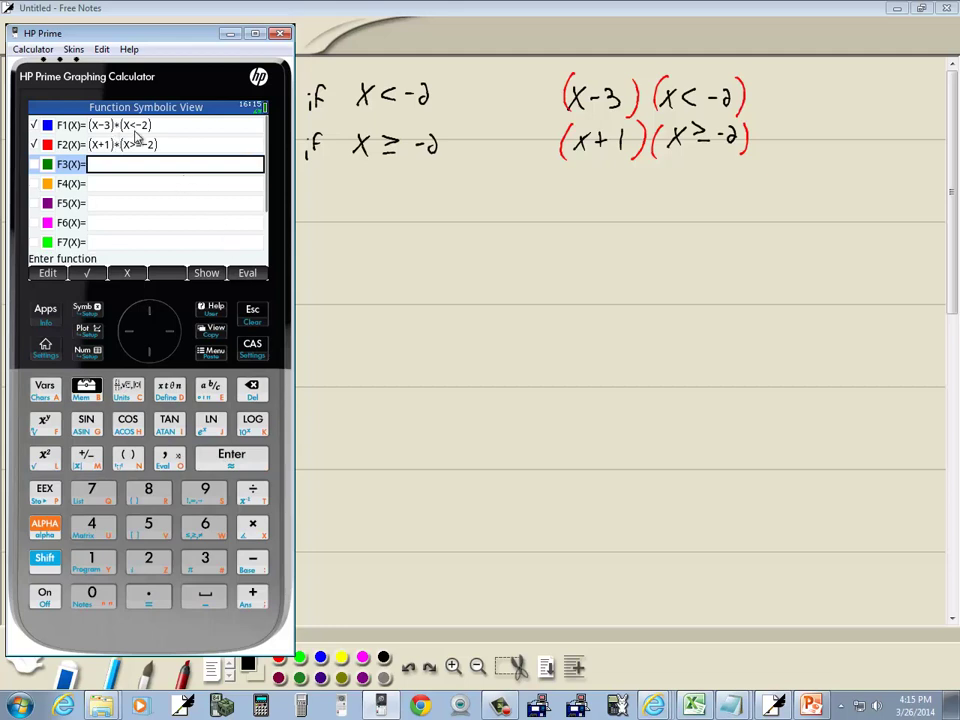
# Plot F1(X) and F2(X), and sketch a pair of coordinate axes in Free Notes below the first problem.
pyautogui.click(81, 332)
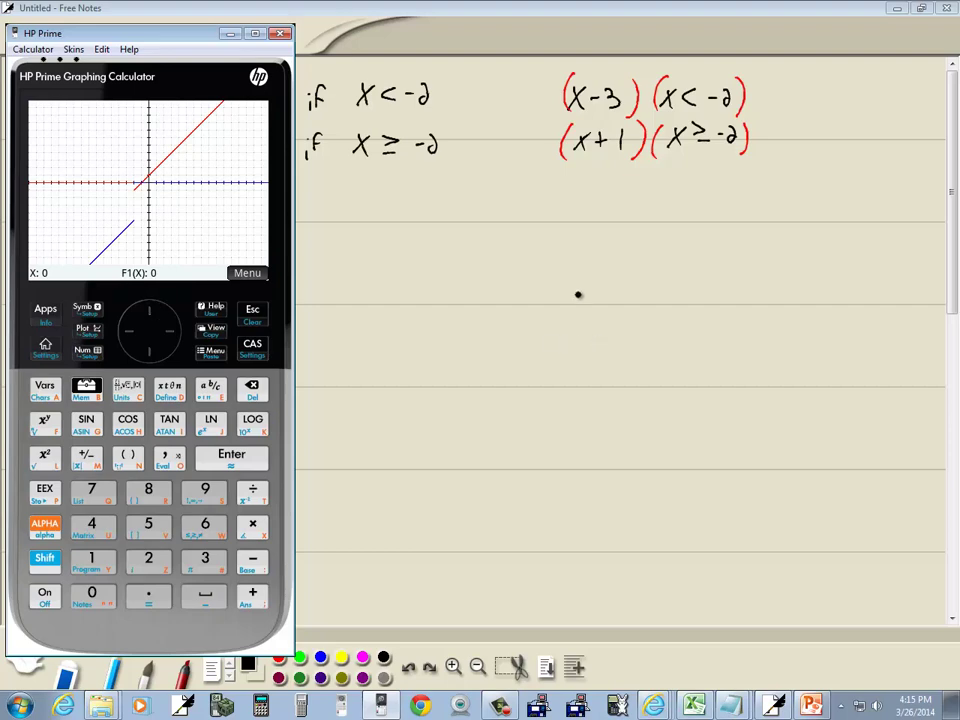
pyautogui.moveTo(519, 202); pyautogui.dragTo(508, 372)
pyautogui.moveTo(407, 304); pyautogui.dragTo(617, 307)
pyautogui.hotkey('alt', 'Tab')
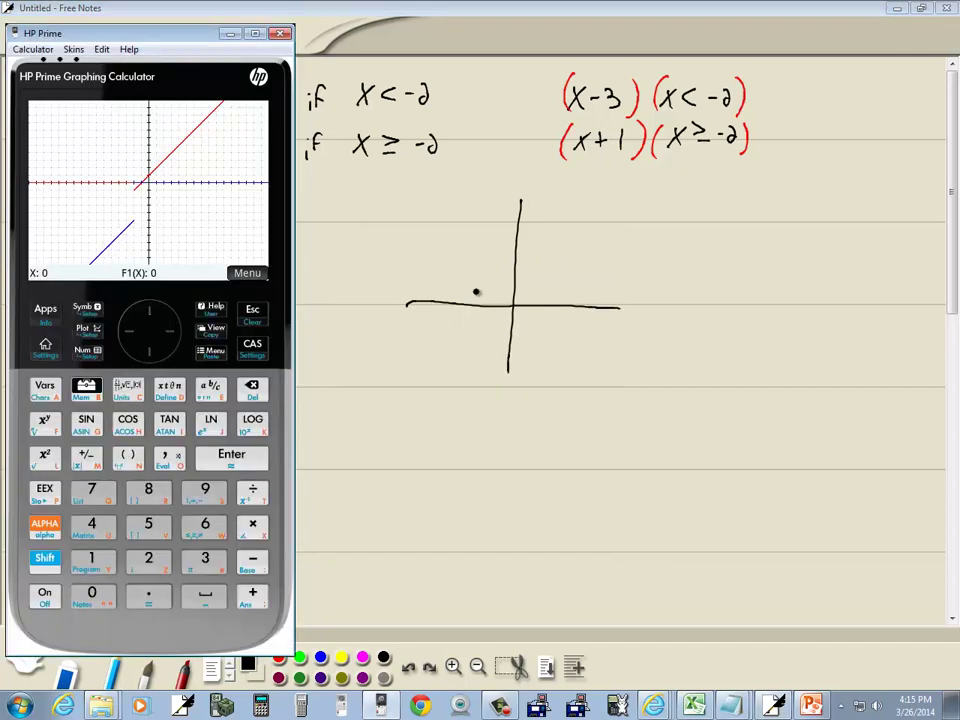
pyautogui.hotkey('alt', 'Tab')
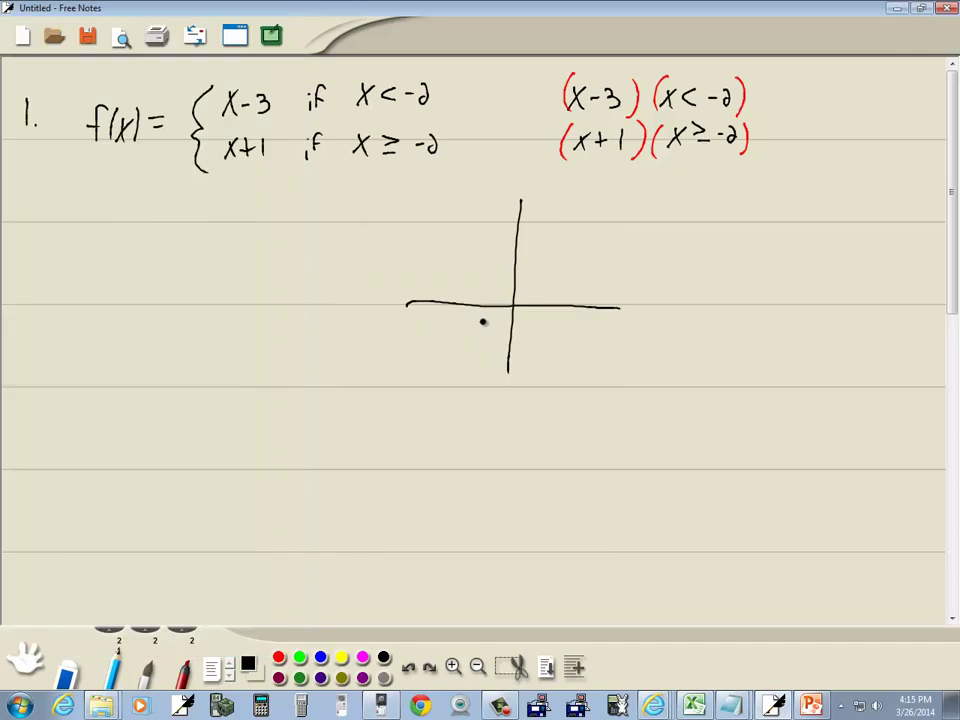
# Sketch both pieces of the plotted graph on the hand-drawn axes, one rising up to the right and one descending to the lower left.
pyautogui.hotkey('alt', 'Tab')
pyautogui.hotkey('alt', 'Tab')
pyautogui.moveTo(493, 316)
pyautogui.mouseDown()
pyautogui.moveTo(603, 222)
pyautogui.moveTo(602, 236)
pyautogui.mouseUp()
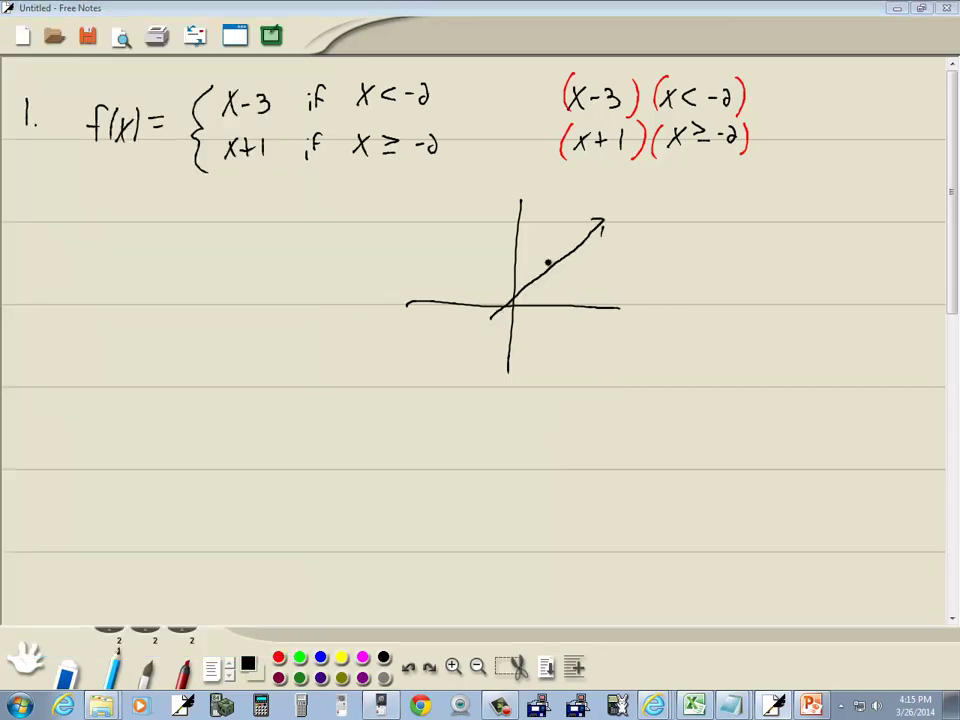
pyautogui.hotkey('alt', 'Tab')
pyautogui.hotkey('alt', 'Tab')
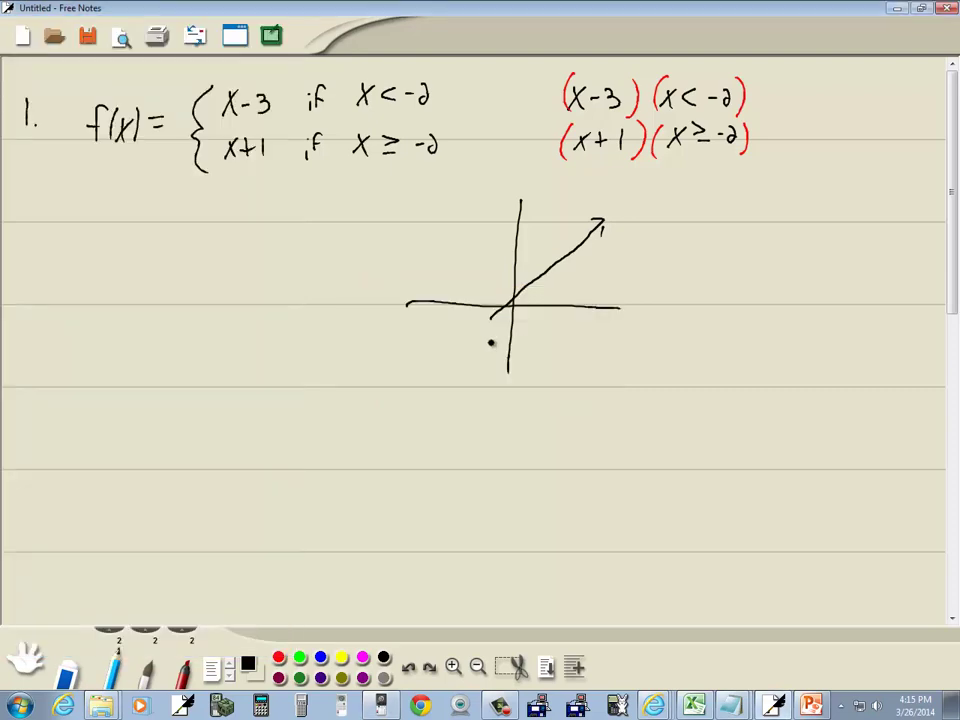
pyautogui.moveTo(491, 348)
pyautogui.mouseDown()
pyautogui.moveTo(440, 392)
pyautogui.moveTo(457, 389)
pyautogui.mouseUp()
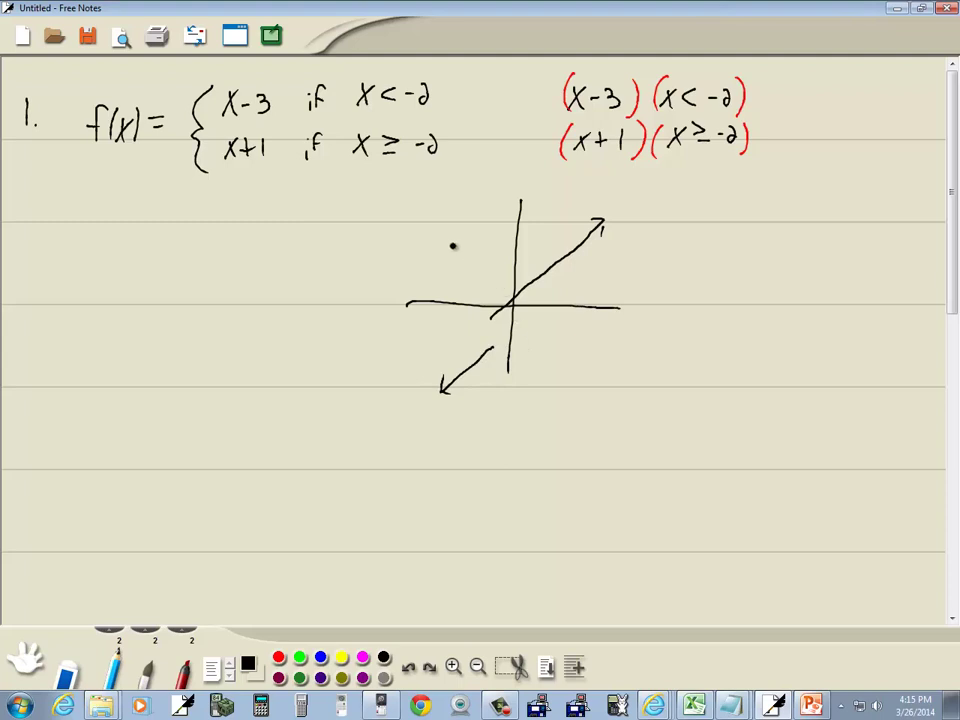
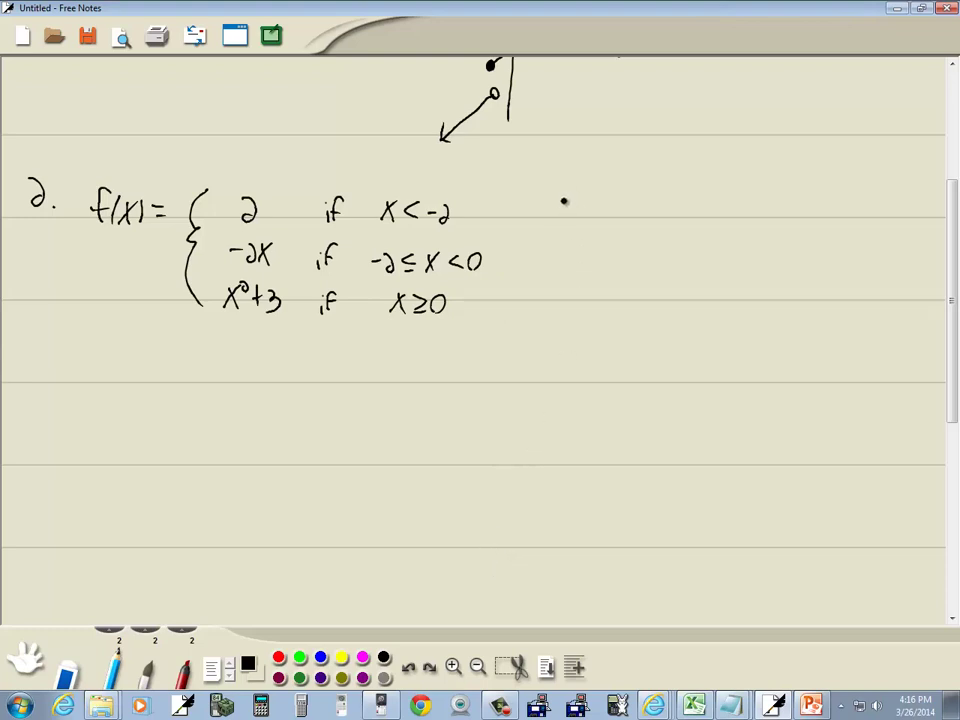
# Write the pieces 2, −2x and x²+3 beside problem 2 and enclose each in red parentheses.
pyautogui.moveTo(564, 201)
pyautogui.mouseDown()
pyautogui.moveTo(571, 271)
pyautogui.moveTo(591, 273)
pyautogui.moveTo(565, 302)
pyautogui.moveTo(564, 319)
pyautogui.moveTo(591, 323)
pyautogui.mouseUp()
pyautogui.click(278, 657)
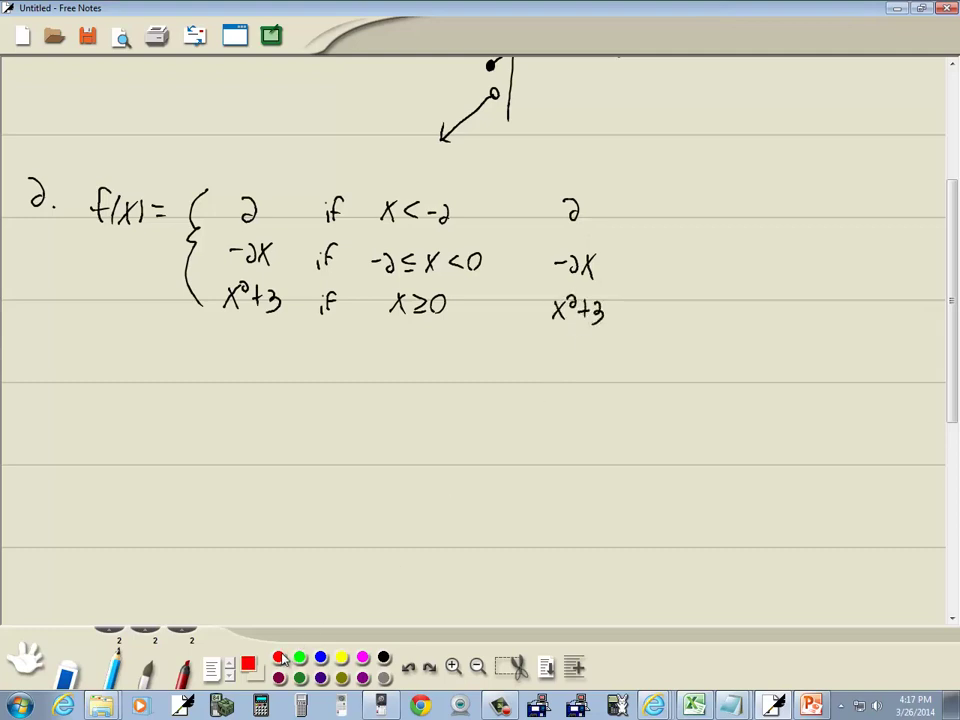
pyautogui.moveTo(549, 199); pyautogui.dragTo(547, 226)
pyautogui.moveTo(592, 198)
pyautogui.mouseDown()
pyautogui.moveTo(594, 227)
pyautogui.moveTo(548, 281)
pyautogui.mouseUp()
pyautogui.moveTo(598, 250); pyautogui.dragTo(600, 282)
pyautogui.moveTo(544, 302); pyautogui.dragTo(539, 330)
pyautogui.moveTo(612, 298); pyautogui.dragTo(616, 334)
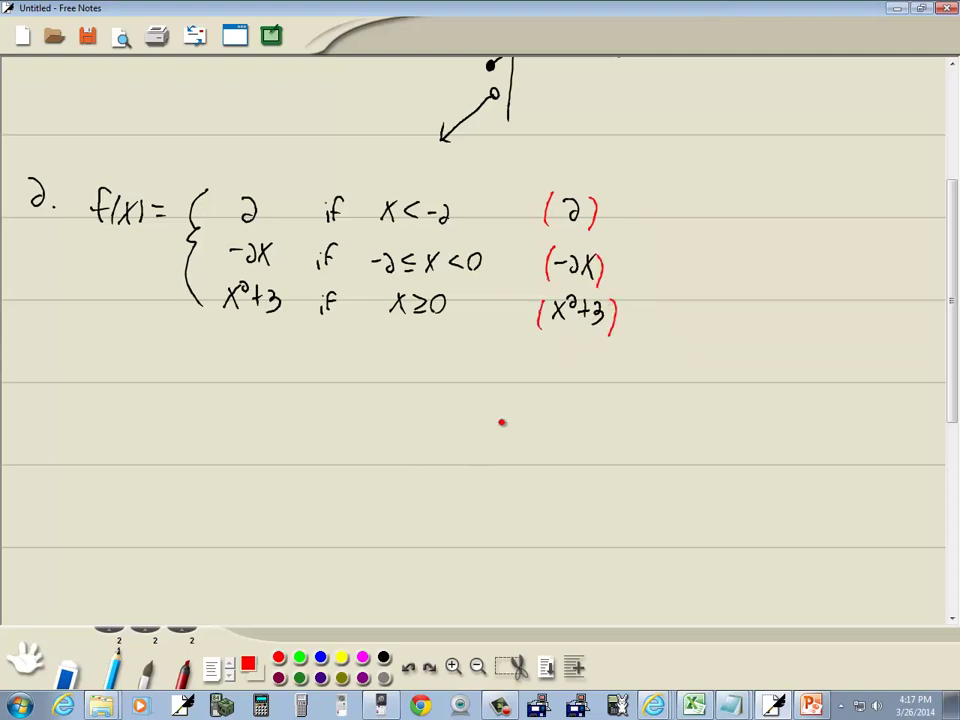
# Write the conditions x<−2, −2≤x<0 and x≥0 in black beside the three pieces, dismissing the antivirus notification.
pyautogui.click(384, 657)
pyautogui.moveTo(623, 203); pyautogui.dragTo(640, 221)
pyautogui.moveTo(639, 203)
pyautogui.mouseDown()
pyautogui.moveTo(623, 222)
pyautogui.moveTo(692, 217)
pyautogui.mouseUp()
pyautogui.moveTo(624, 268); pyautogui.dragTo(664, 272)
pyautogui.moveTo(654, 277); pyautogui.dragTo(684, 279)
pyautogui.moveTo(684, 264)
pyautogui.mouseDown()
pyautogui.moveTo(670, 279)
pyautogui.moveTo(697, 277)
pyautogui.mouseUp()
pyautogui.moveTo(717, 262); pyautogui.dragTo(717, 262)
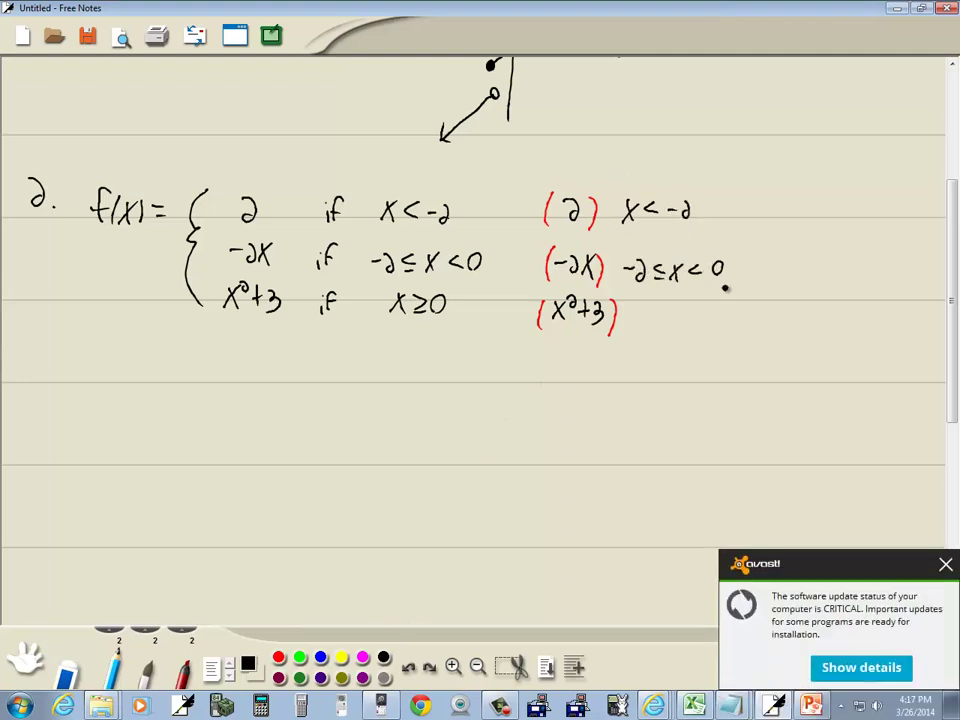
pyautogui.click(946, 564)
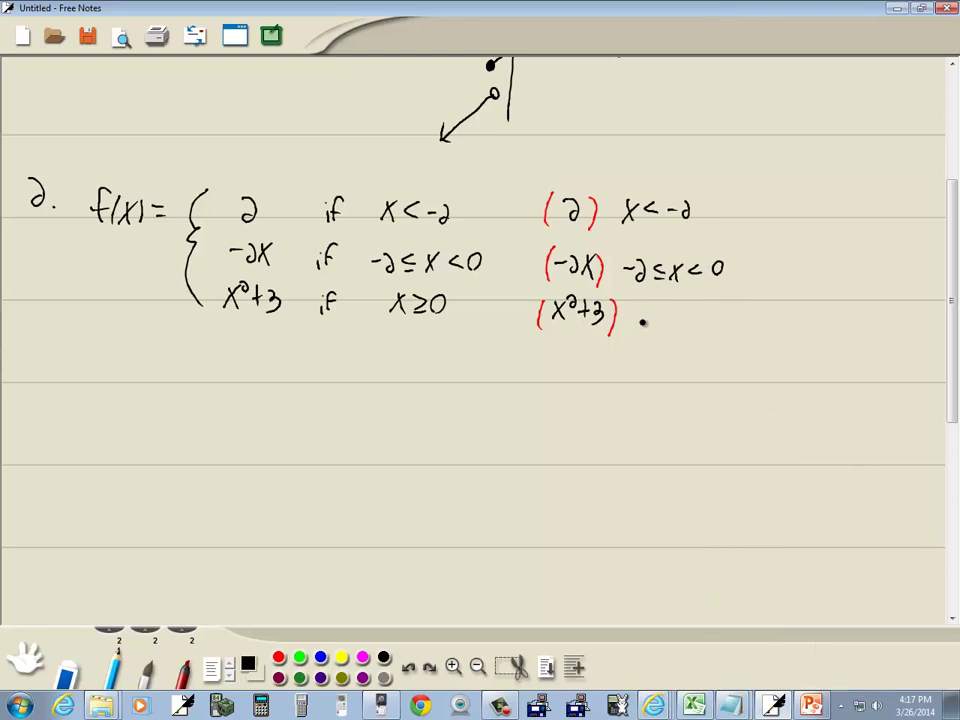
pyautogui.moveTo(642, 305); pyautogui.dragTo(656, 320)
pyautogui.moveTo(656, 305)
pyautogui.mouseDown()
pyautogui.moveTo(642, 320)
pyautogui.moveTo(674, 319)
pyautogui.mouseUp()
pyautogui.moveTo(696, 302); pyautogui.dragTo(695, 303)
# Enclose each of the three conditions in red parentheses, and set the pen colour back to black.
pyautogui.click(278, 657)
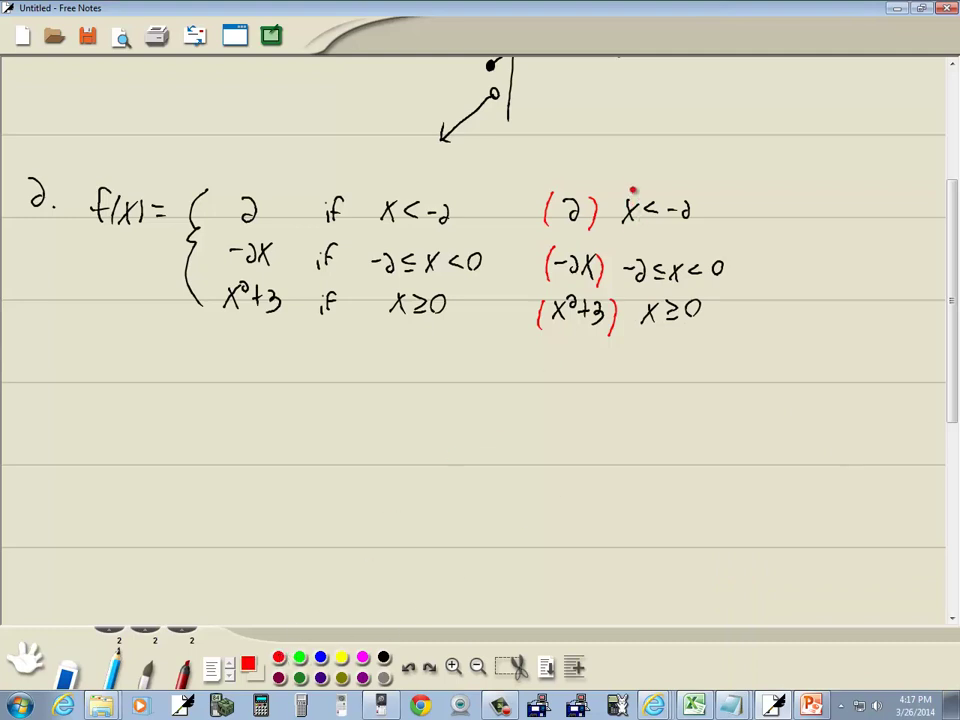
pyautogui.moveTo(624, 194); pyautogui.dragTo(618, 226)
pyautogui.moveTo(703, 194); pyautogui.dragTo(706, 227)
pyautogui.moveTo(626, 252); pyautogui.dragTo(620, 285)
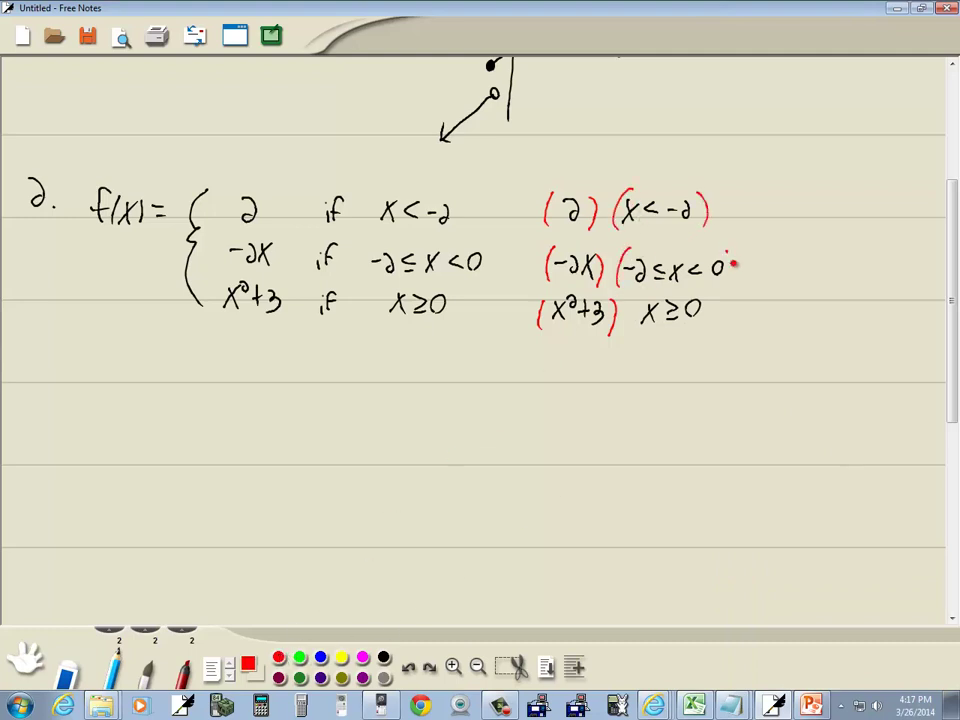
pyautogui.moveTo(731, 253); pyautogui.dragTo(733, 284)
pyautogui.moveTo(636, 295); pyautogui.dragTo(631, 332)
pyautogui.moveTo(712, 292); pyautogui.dragTo(716, 337)
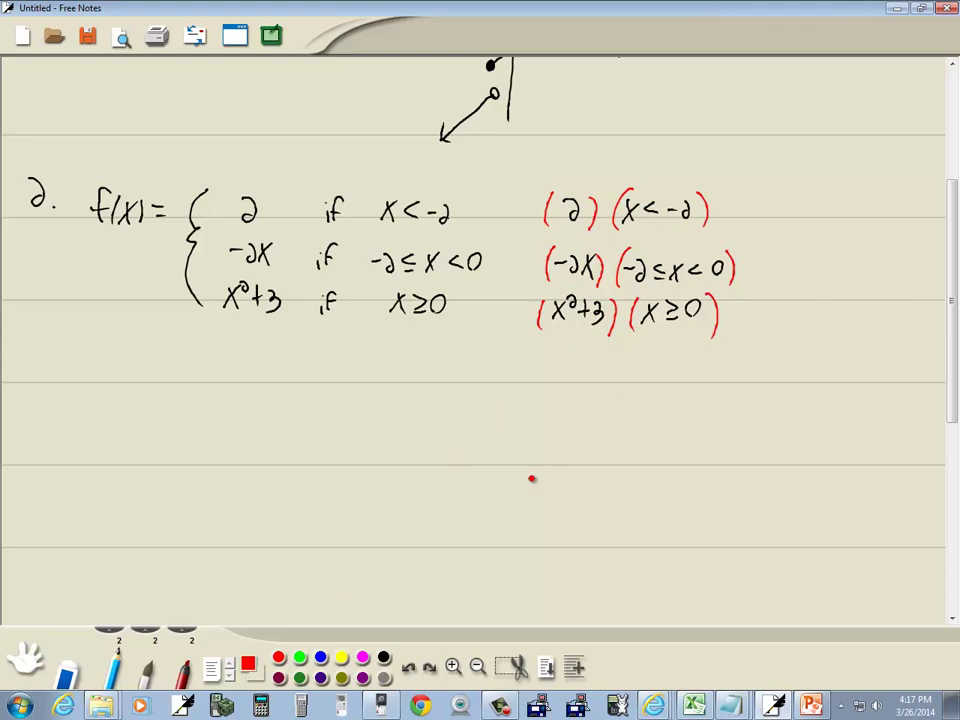
pyautogui.click(383, 657)
# Switch to HP Prime and clear the F1(X) and F2(X) expressions in the Function Symbolic View.
pyautogui.hotkey('alt', 'Tab')
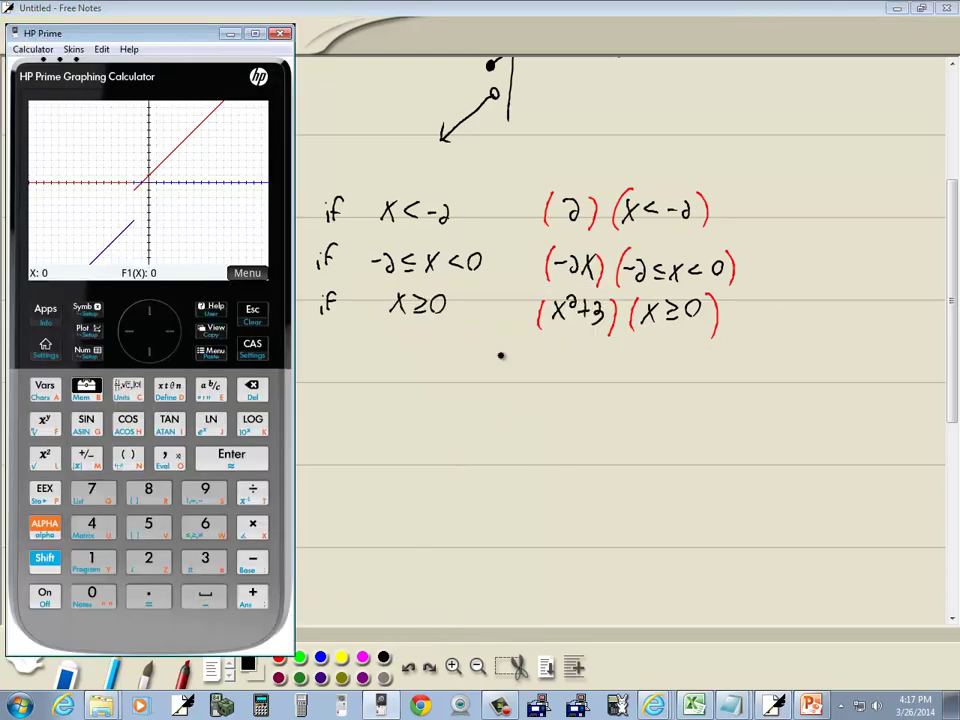
pyautogui.click(86, 308)
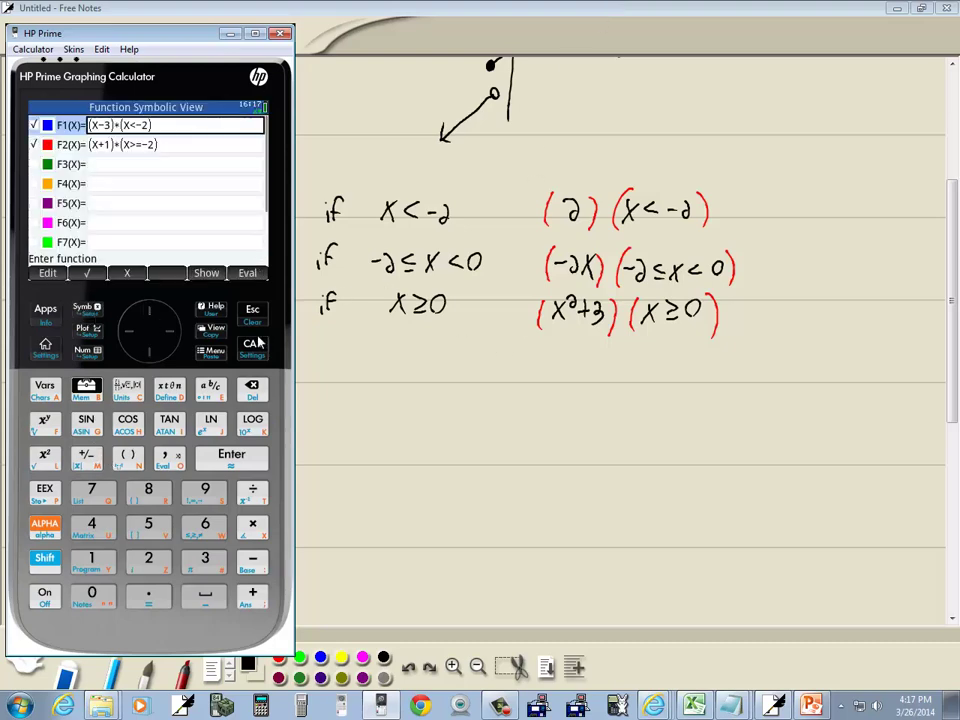
pyautogui.press('BackSpace')
pyautogui.press('Down')
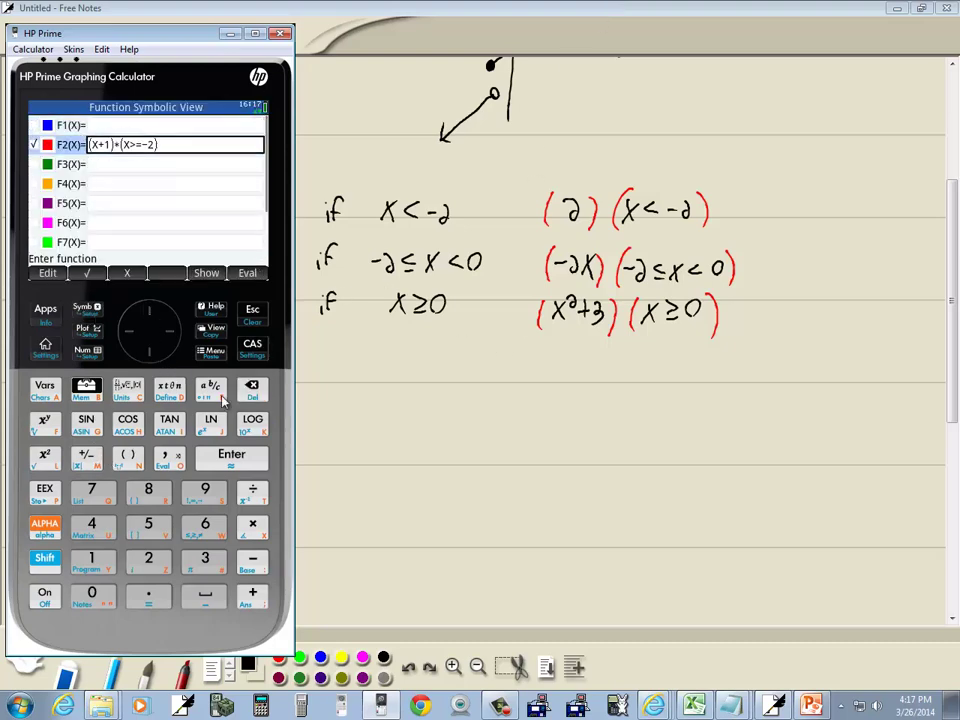
pyautogui.press('BackSpace')
pyautogui.press('Up')
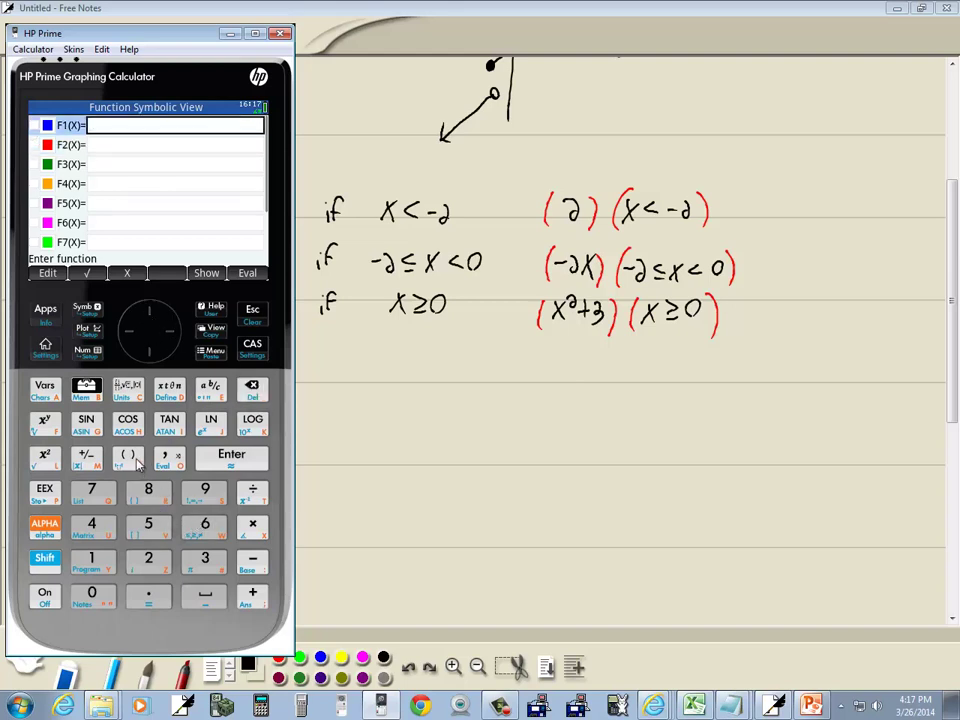
# Begin the F1(X) expression with (2)(X).
pyautogui.write('(')
pyautogui.click(155, 548)
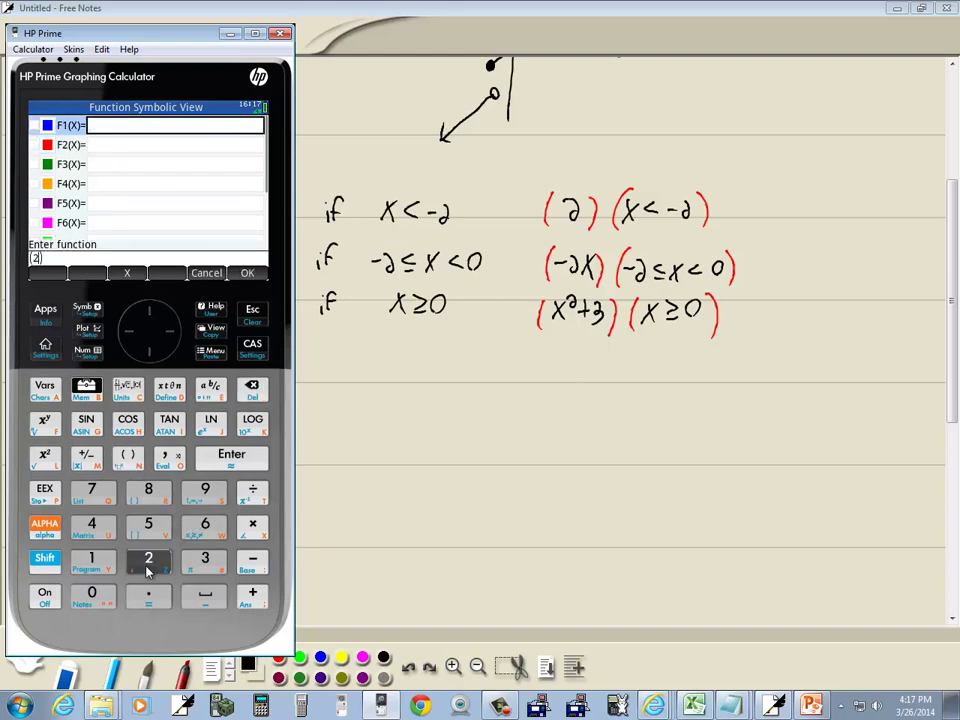
pyautogui.click(170, 342)
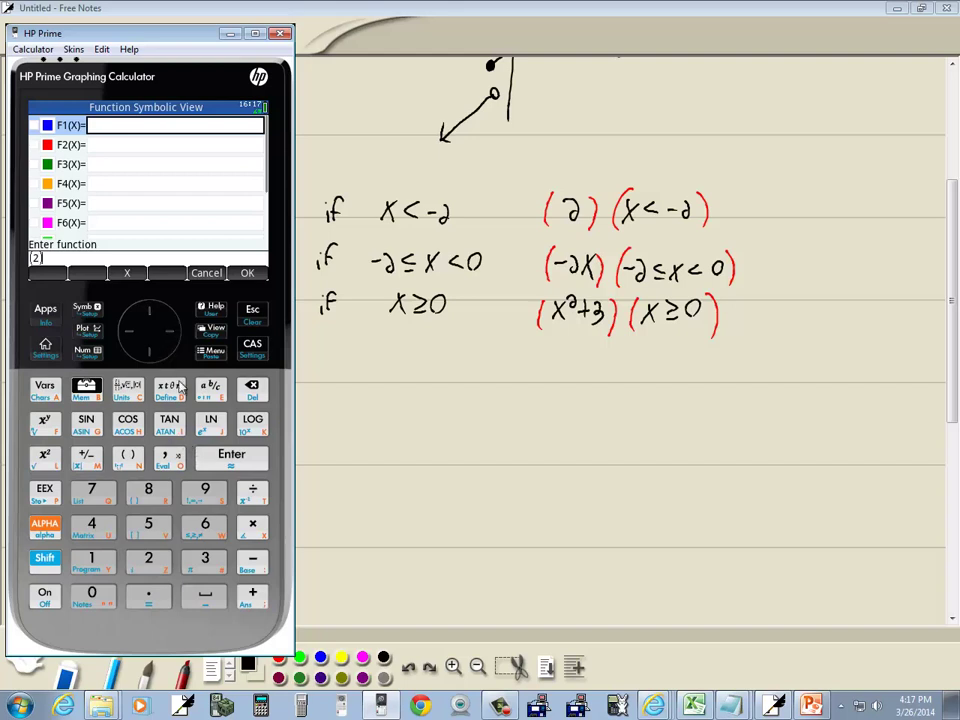
pyautogui.click(128, 458)
pyautogui.click(169, 387)
# Insert the catalog's < operator after the X in the second parentheses of the F1(X) entry.
pyautogui.click(88, 390)
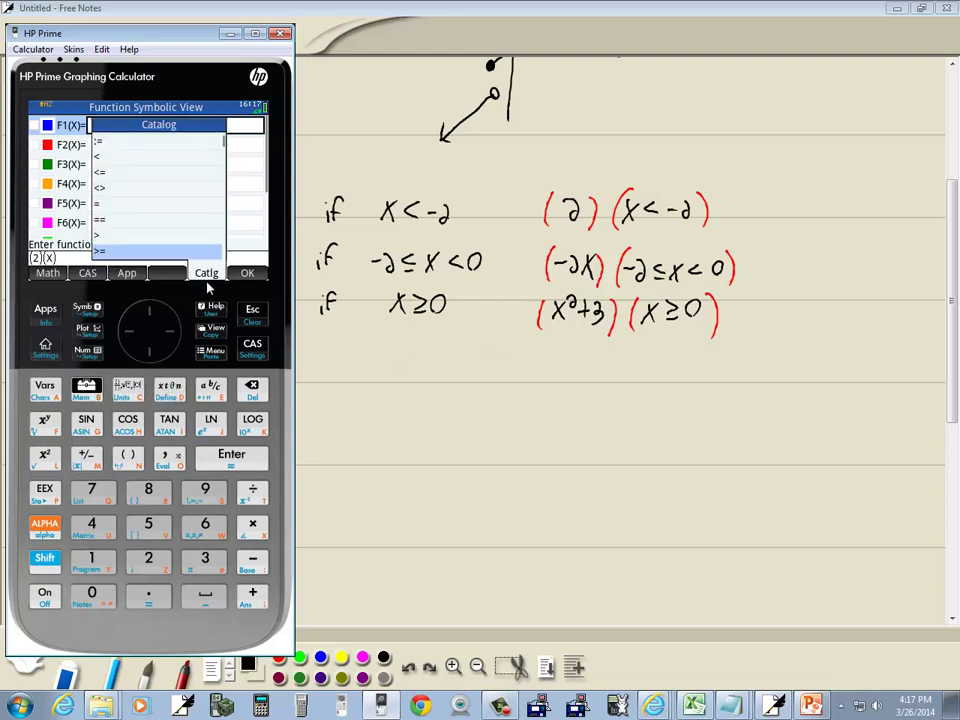
pyautogui.click(148, 314)
pyautogui.click(148, 314)
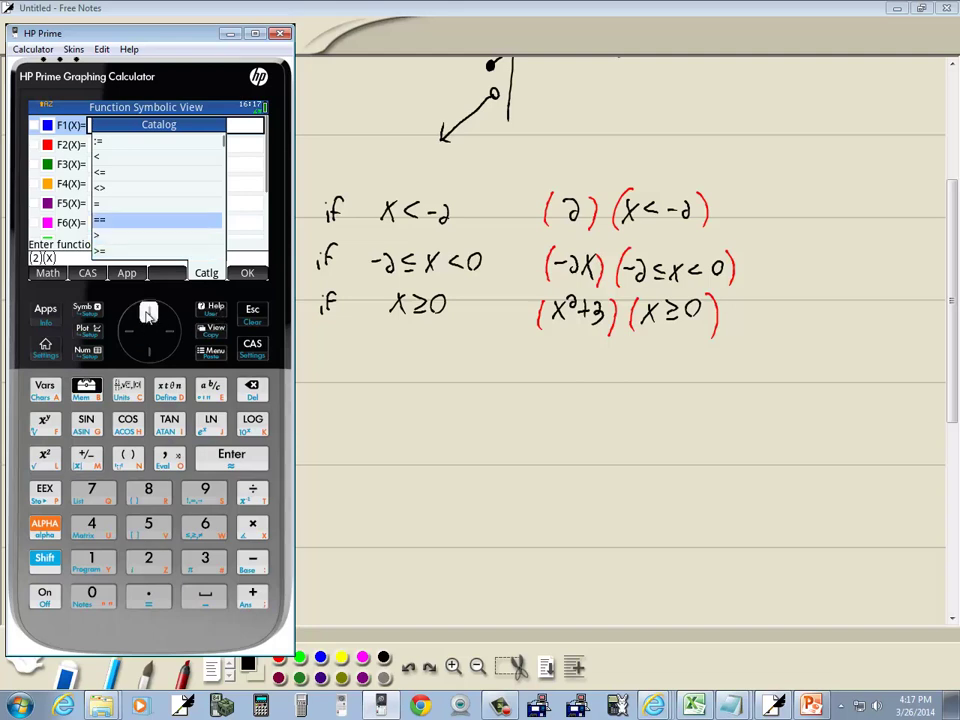
pyautogui.click(148, 314)
pyautogui.click(148, 314)
pyautogui.click(148, 314)
pyautogui.click(148, 314)
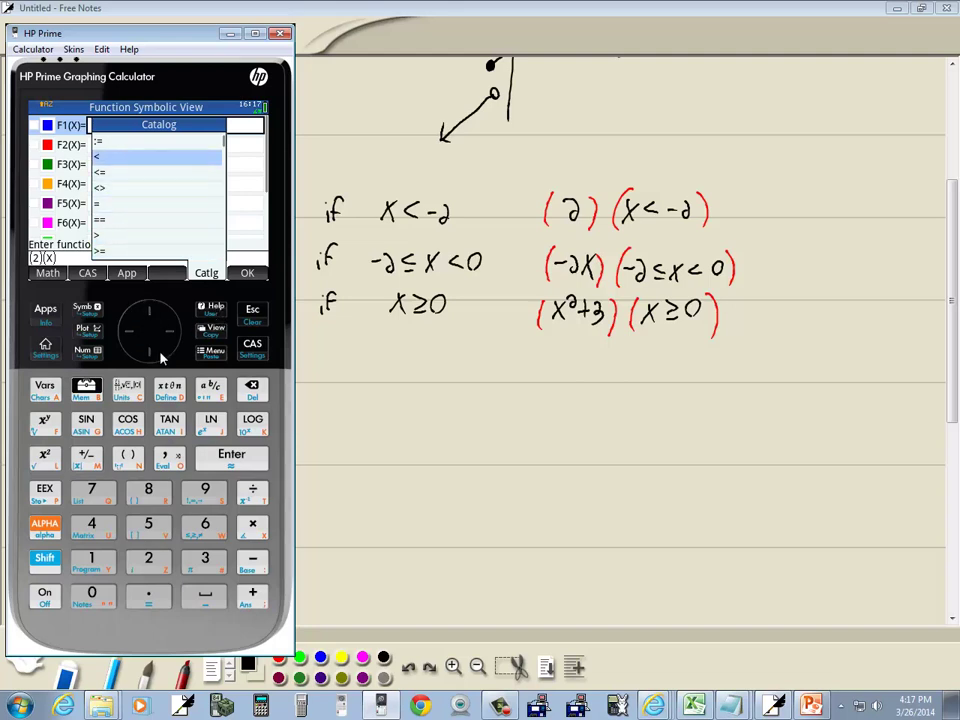
pyautogui.click(229, 467)
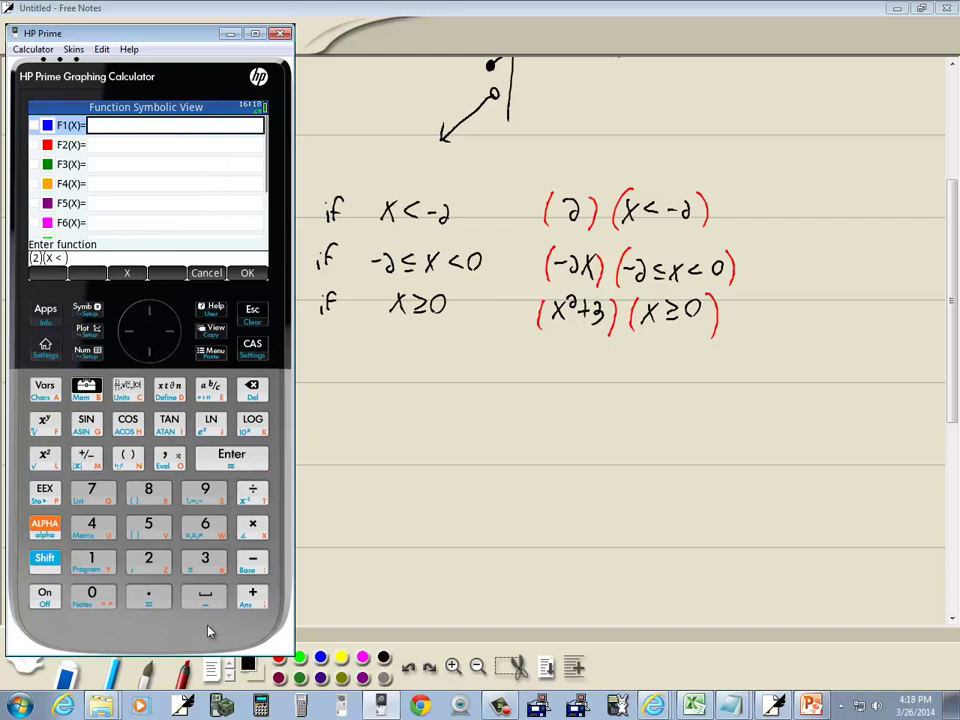
# Complete the F1(X) condition with −2 and store the expression (2)(X<−2).
pyautogui.click(88, 458)
pyautogui.click(148, 558)
pyautogui.press('Return')
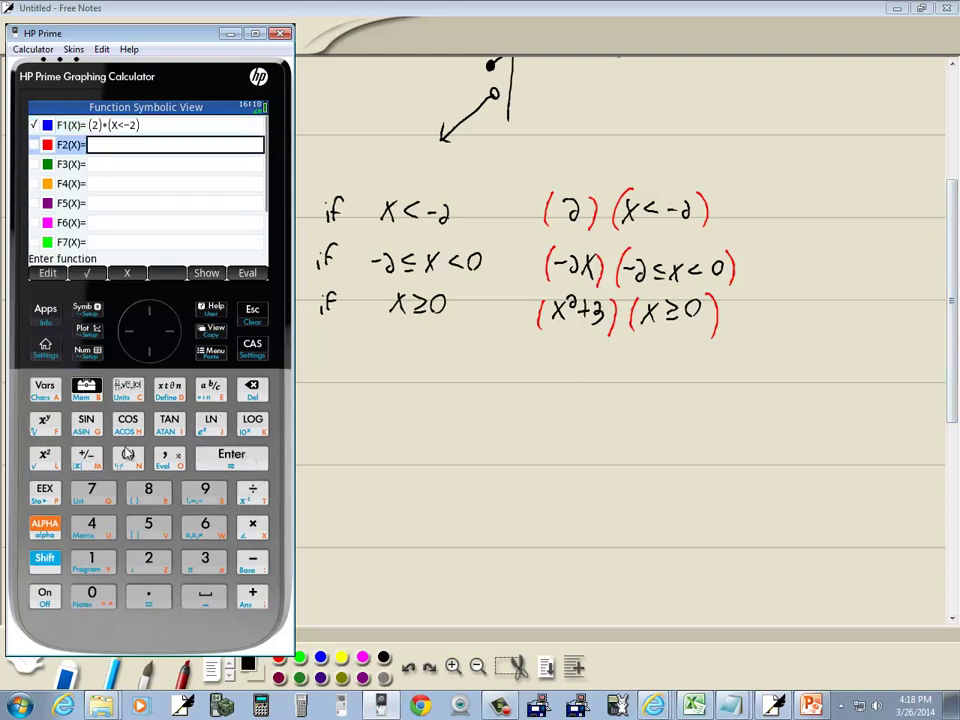
# Begin the F2(X) expression with (−2X)(−2).
pyautogui.write('(')
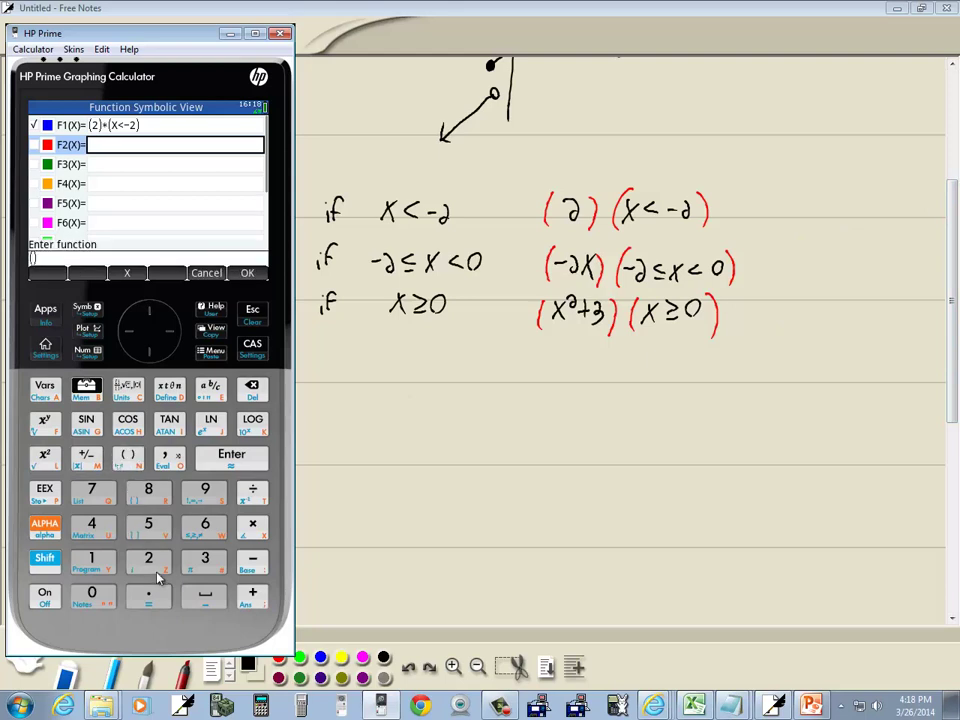
pyautogui.click(86, 454)
pyautogui.click(148, 560)
pyautogui.click(127, 273)
pyautogui.click(128, 456)
pyautogui.click(86, 456)
pyautogui.click(145, 558)
# Insert the catalog's <= operator and an X after the −2 in the second parentheses of the F2(X) entry.
pyautogui.click(86, 389)
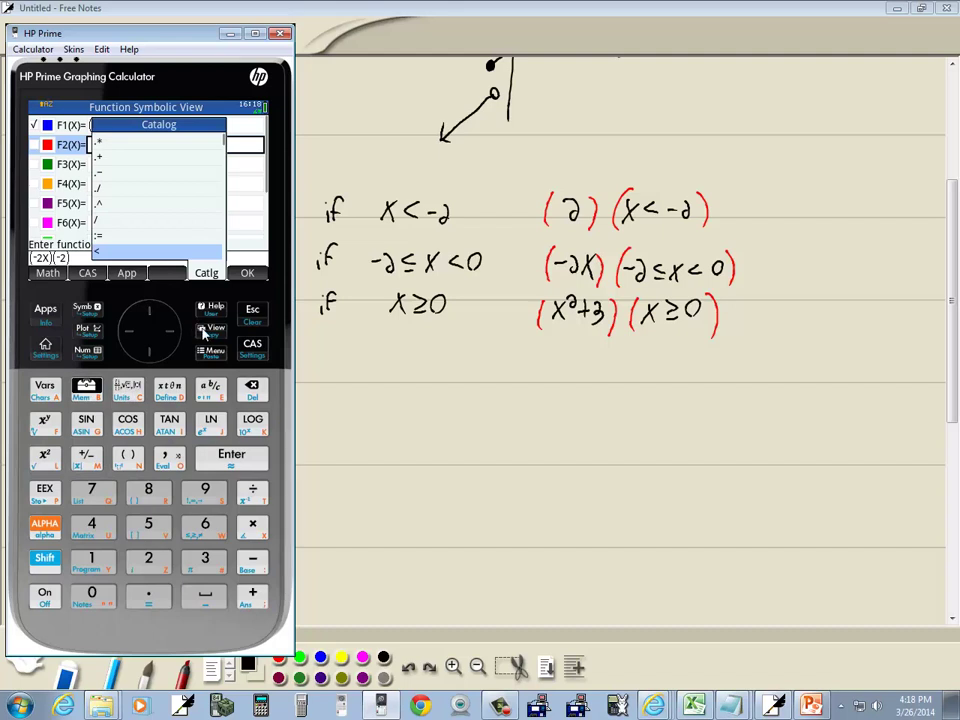
pyautogui.click(153, 353)
pyautogui.click(265, 467)
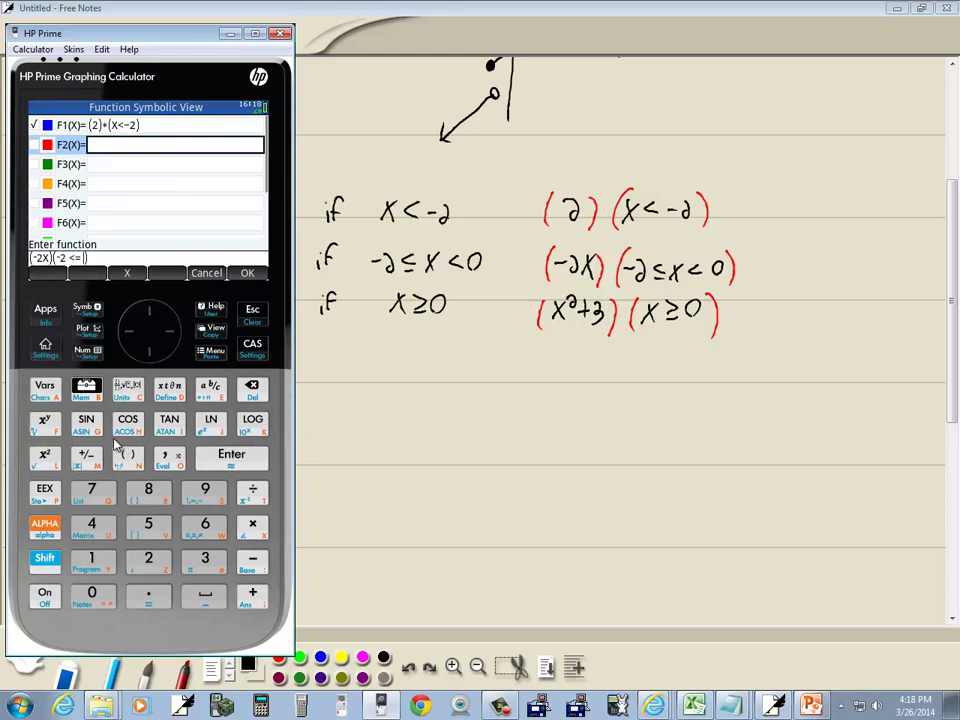
pyautogui.click(127, 273)
# Add the catalog's < operator and 0 to the F2(X) condition, and store the expression (−2X)(−2<=X<0).
pyautogui.press('t')
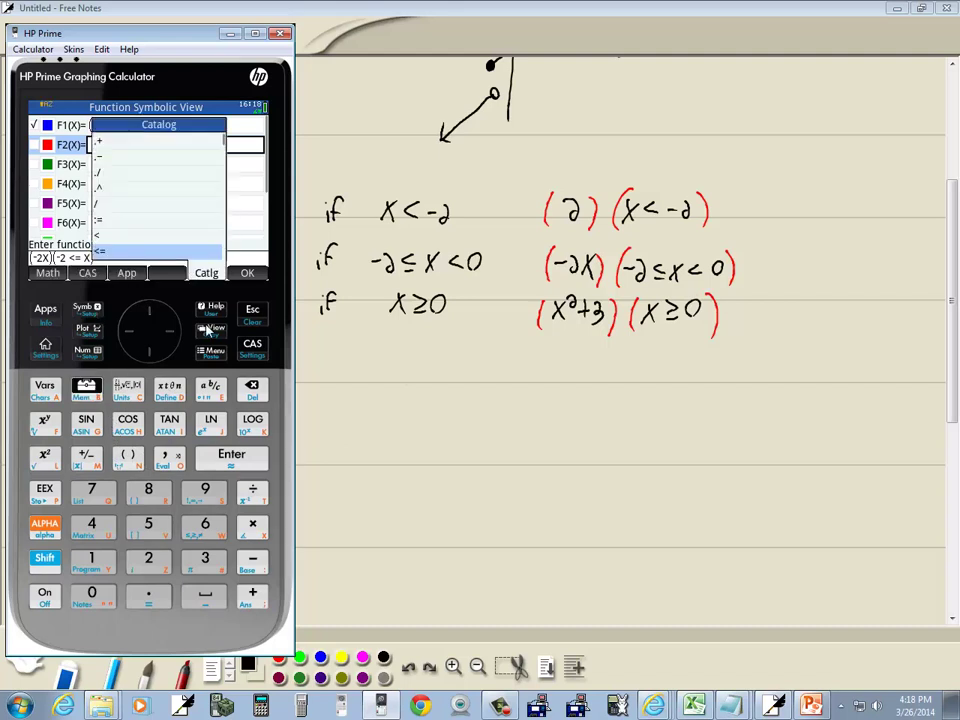
pyautogui.click(153, 318)
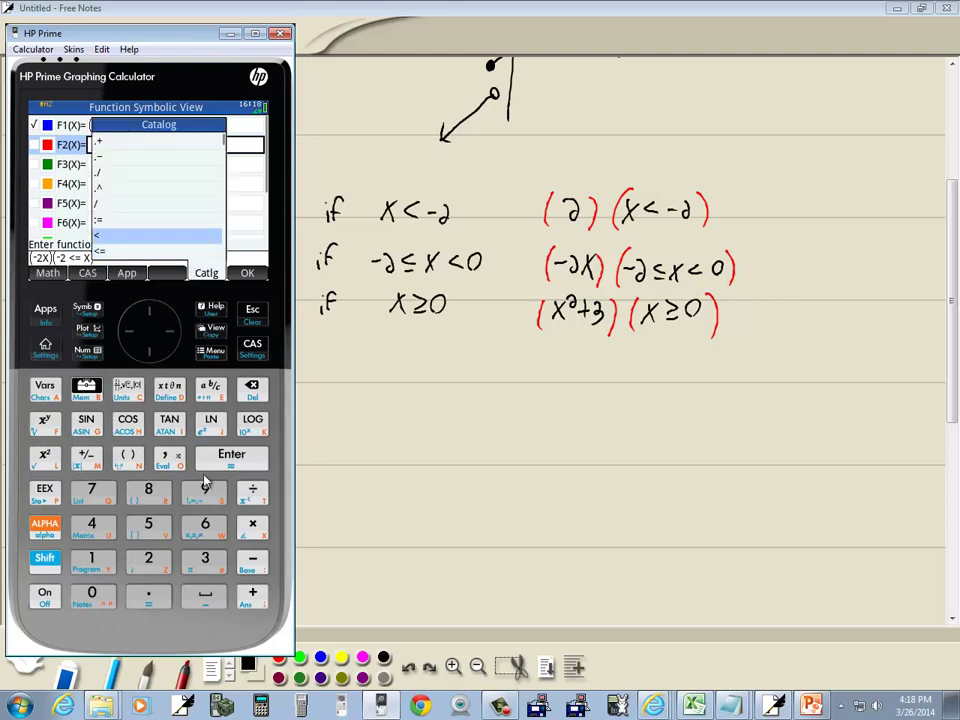
pyautogui.press('Return')
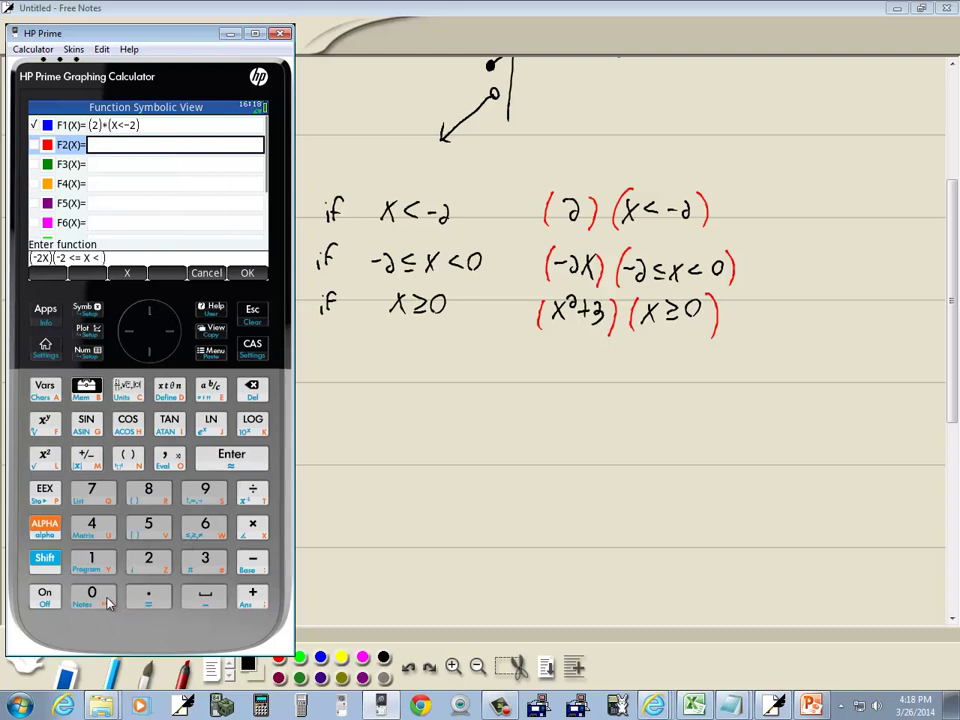
pyautogui.write('0')
pyautogui.click(232, 456)
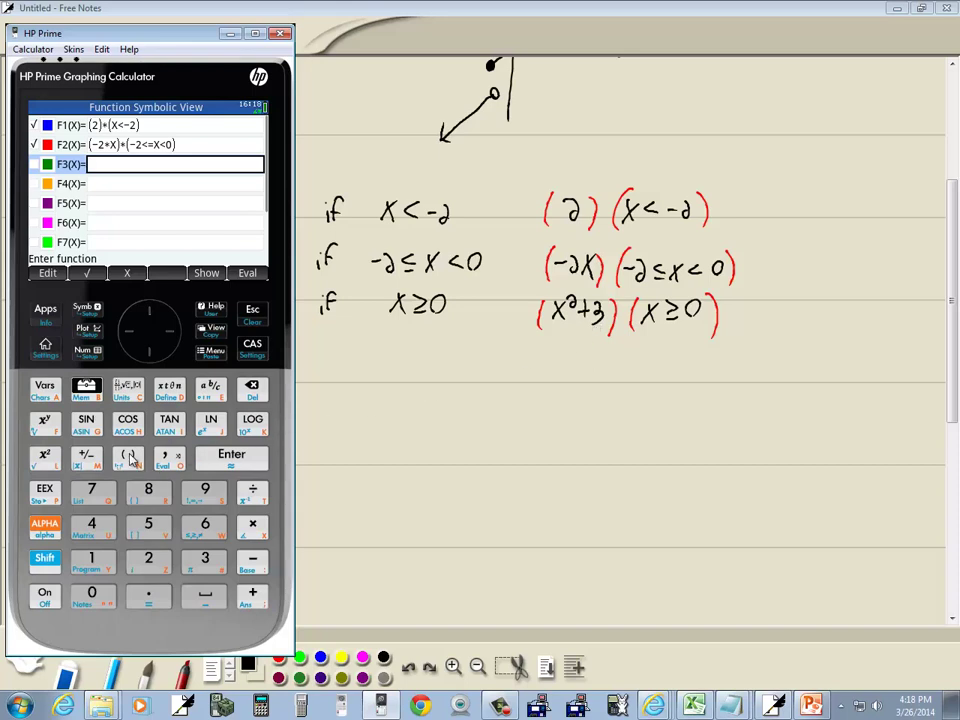
# Begin the F3(X) expression with (X²+3)(X).
pyautogui.click(130, 457)
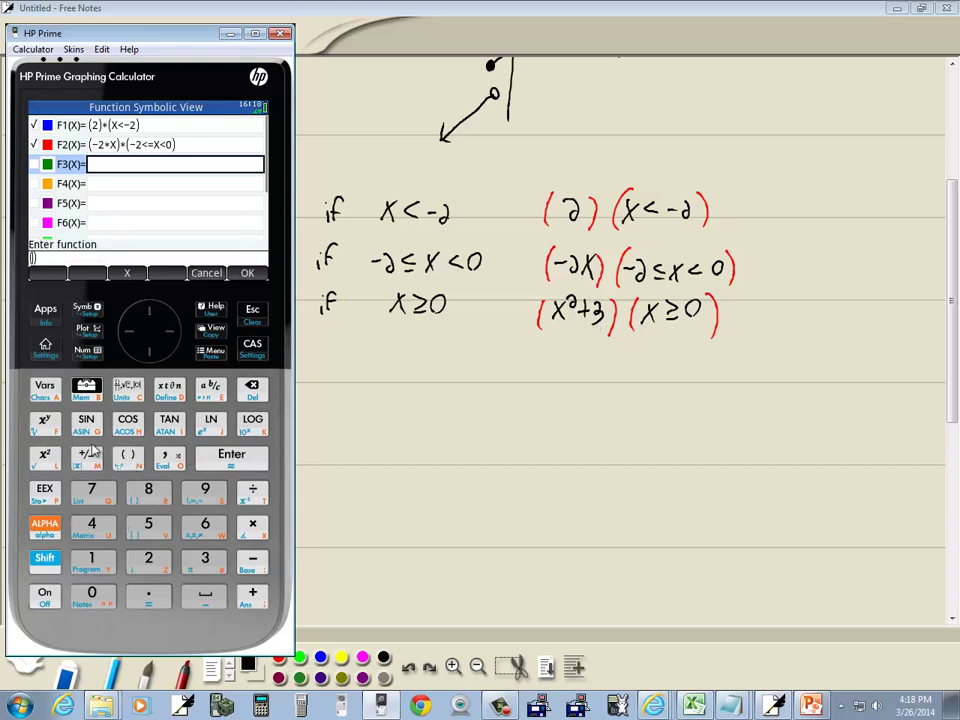
pyautogui.write('x^2')
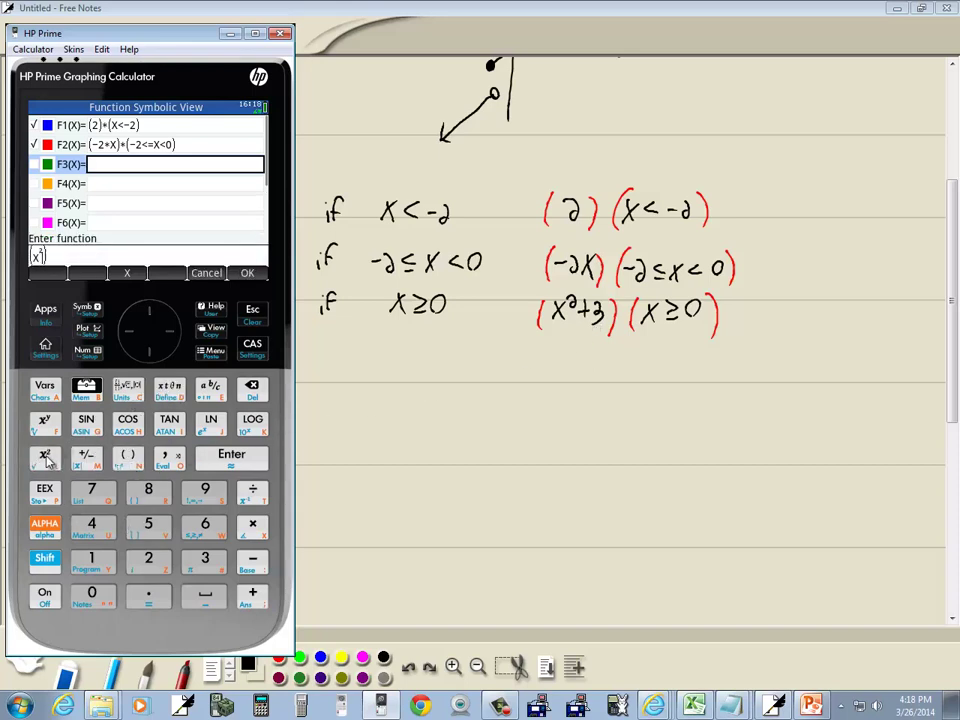
pyautogui.write('+')
pyautogui.click(204, 562)
pyautogui.click(130, 457)
pyautogui.click(167, 389)
# Add the catalog's >= operator and 0 to the F3(X) condition, and store the expression (X²+3)(X>=0).
pyautogui.click(86, 387)
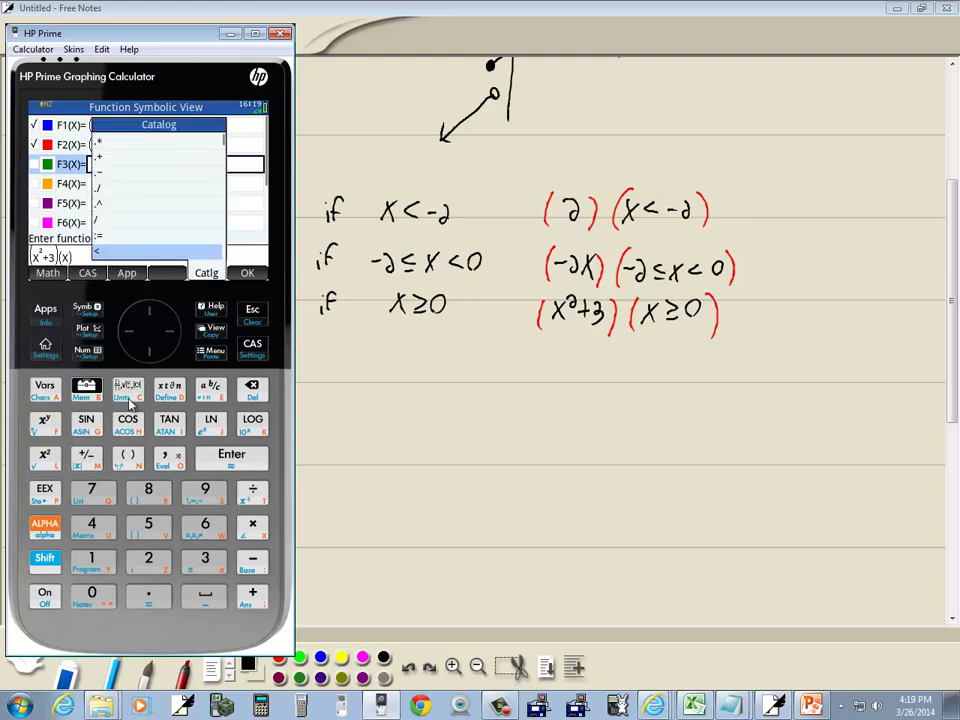
pyautogui.click(148, 350)
pyautogui.click(148, 350)
pyautogui.click(148, 350)
pyautogui.click(148, 350)
pyautogui.click(148, 350)
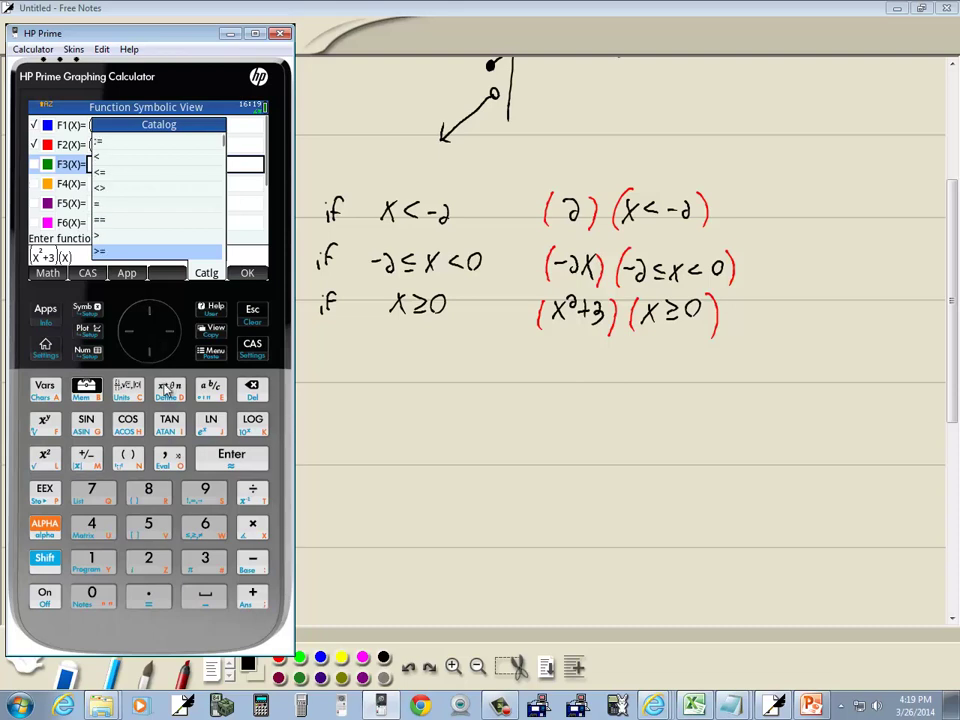
pyautogui.click(148, 350)
pyautogui.click(231, 454)
pyautogui.click(91, 592)
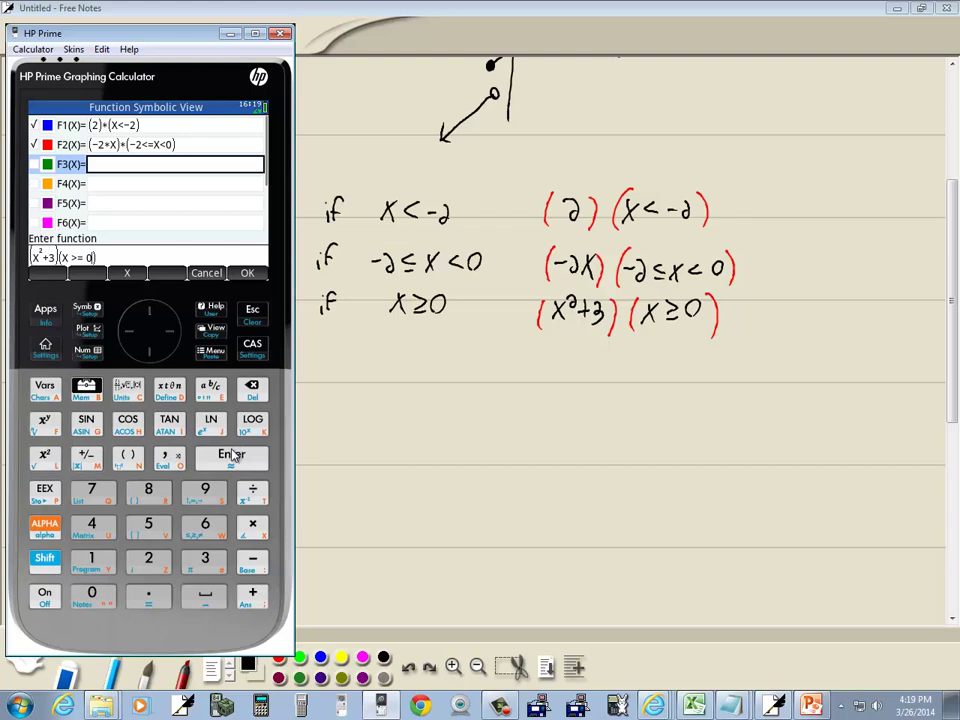
pyautogui.press('Return')
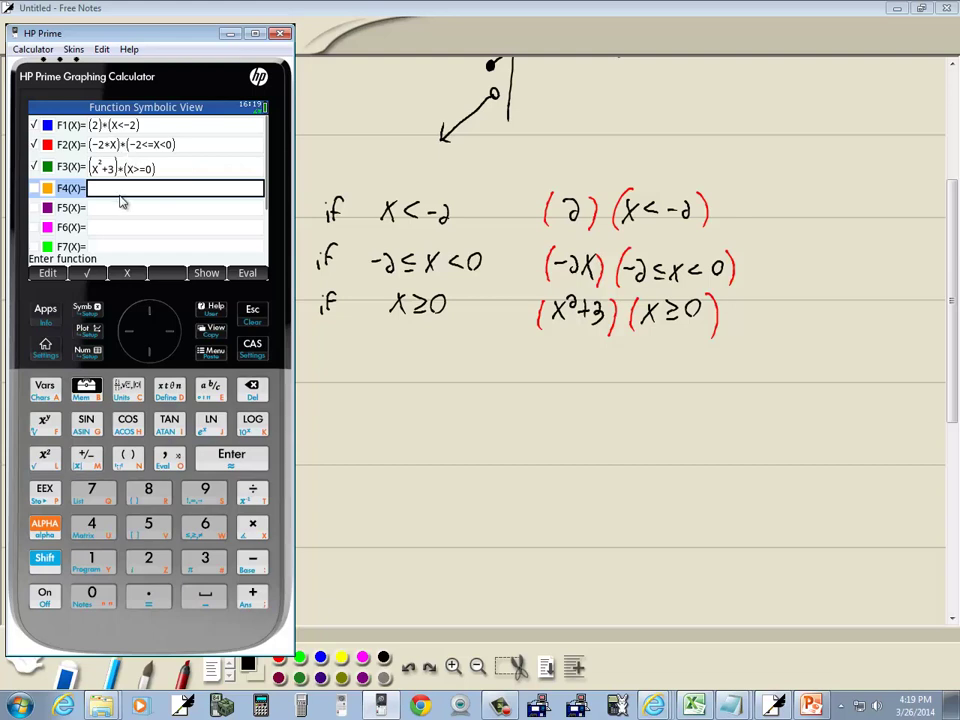
# Plot the three functions, and draw a pair of coordinate axes below the piecewise function in Free Notes.
pyautogui.click(87, 330)
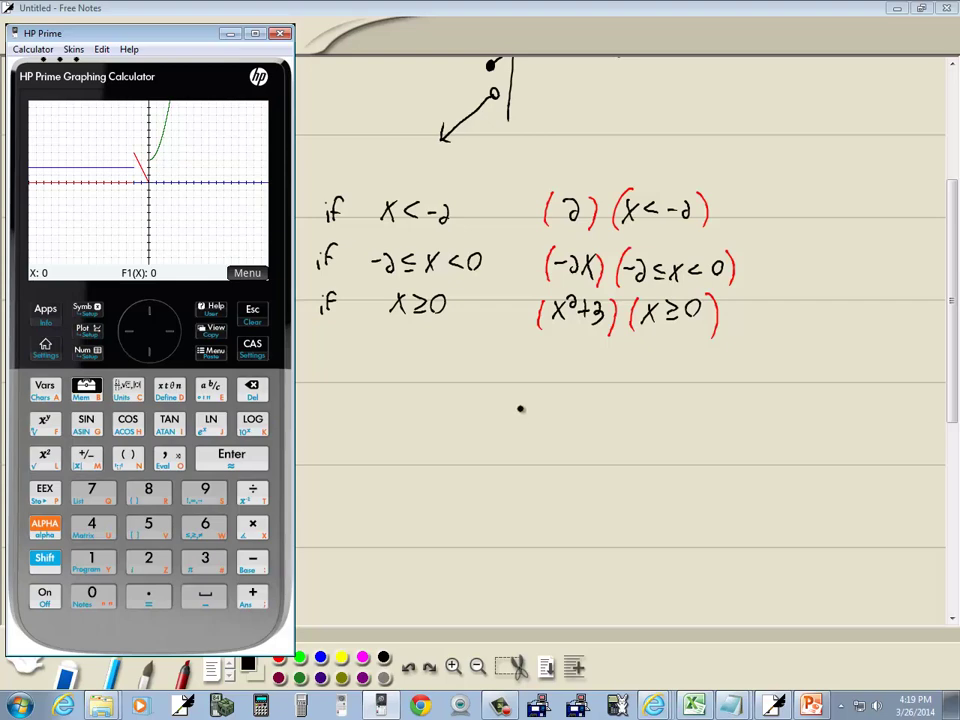
pyautogui.moveTo(515, 376); pyautogui.dragTo(503, 570)
pyautogui.moveTo(384, 478); pyautogui.dragTo(622, 490)
# Sketch the plotted segment, horizontal ray and parabola branch on the hand-drawn axes, with arrowheads and open or closed endpoints.
pyautogui.hotkey('alt', 'Tab')
pyautogui.hotkey('alt', 'Tab')
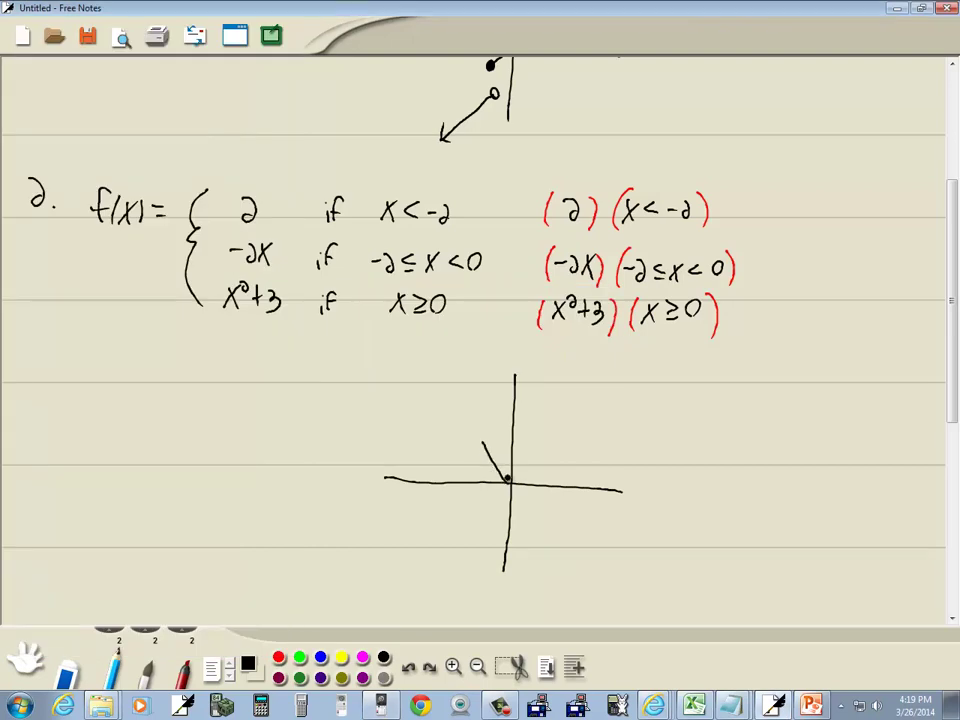
pyautogui.hotkey('alt', 'Tab')
pyautogui.hotkey('alt', 'Tab')
pyautogui.moveTo(483, 467)
pyautogui.mouseDown()
pyautogui.moveTo(383, 456)
pyautogui.moveTo(397, 463)
pyautogui.mouseUp()
pyautogui.hotkey('alt', 'Tab')
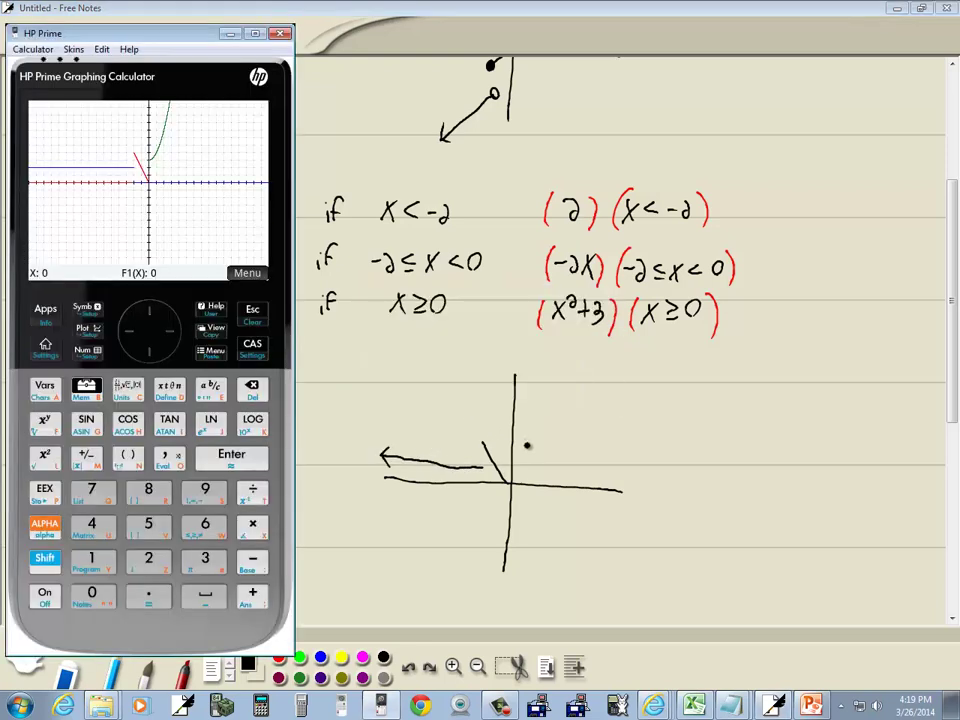
pyautogui.hotkey('alt', 'Tab')
pyautogui.moveTo(514, 453)
pyautogui.mouseDown()
pyautogui.moveTo(540, 442)
pyautogui.moveTo(554, 400)
pyautogui.moveTo(549, 371)
pyautogui.moveTo(556, 380)
pyautogui.mouseUp()
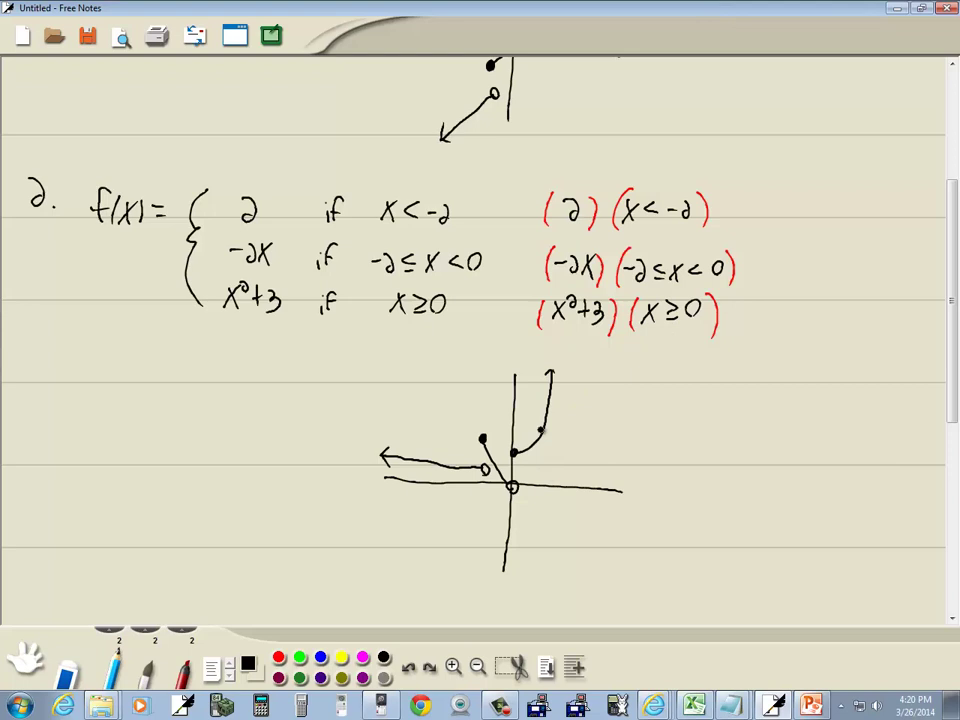
# Switch to the HP Prime, clear F1(X), F2(X) and F3(X) in the Symbolic View, and return to the F1(X) field.
pyautogui.hotkey('alt', 'Tab')
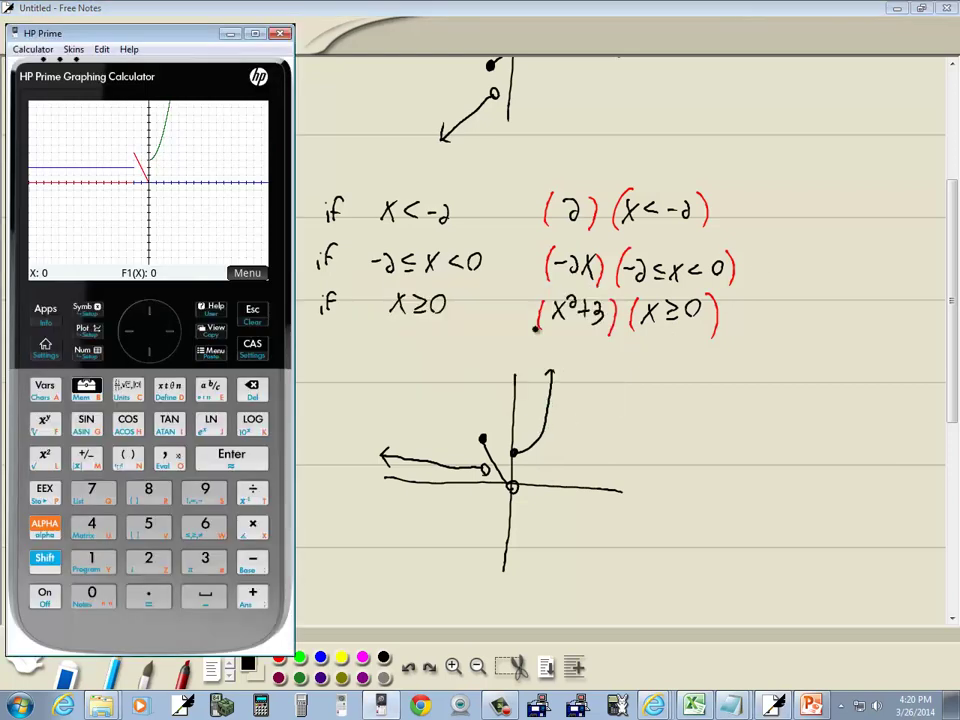
pyautogui.click(80, 312)
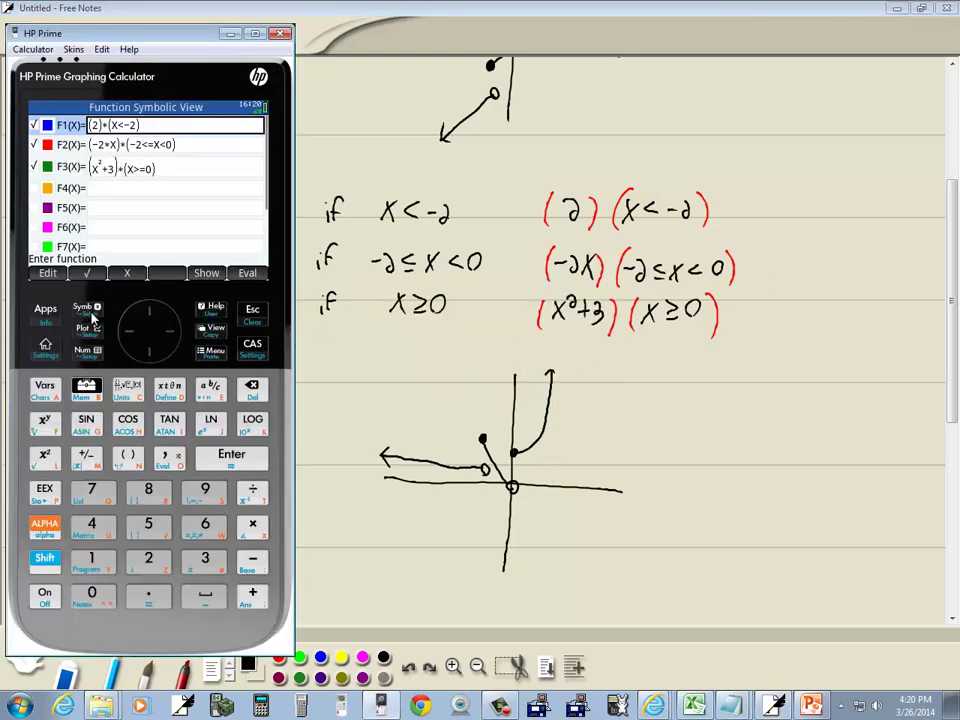
pyautogui.click(256, 389)
pyautogui.press('Down')
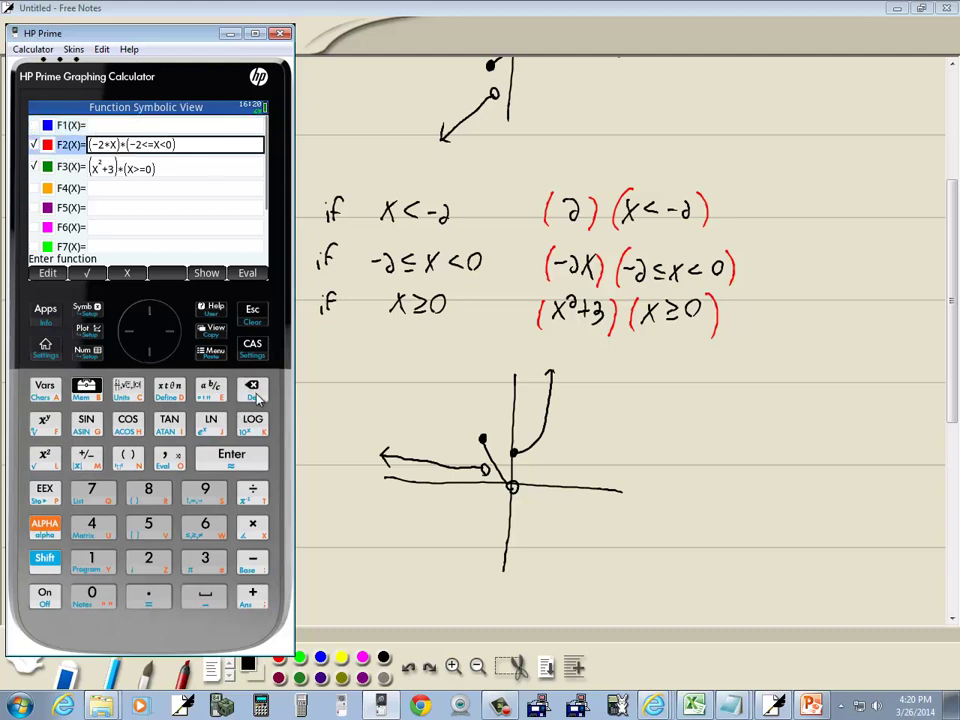
pyautogui.press('BackSpace')
pyautogui.press('Down')
pyautogui.click(256, 397)
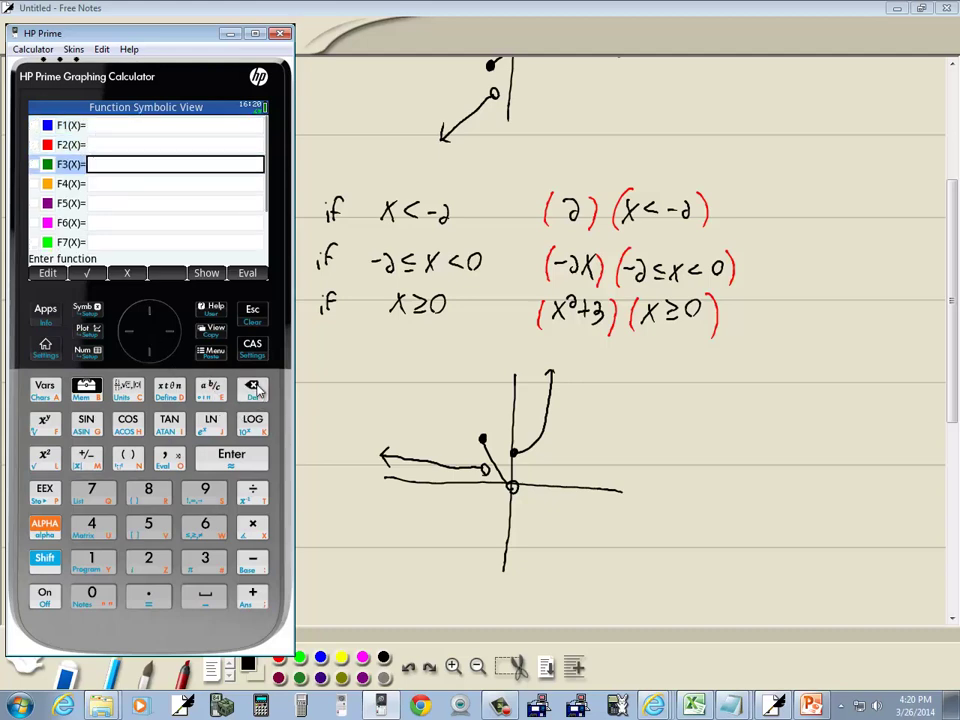
pyautogui.click(150, 317)
pyautogui.click(150, 317)
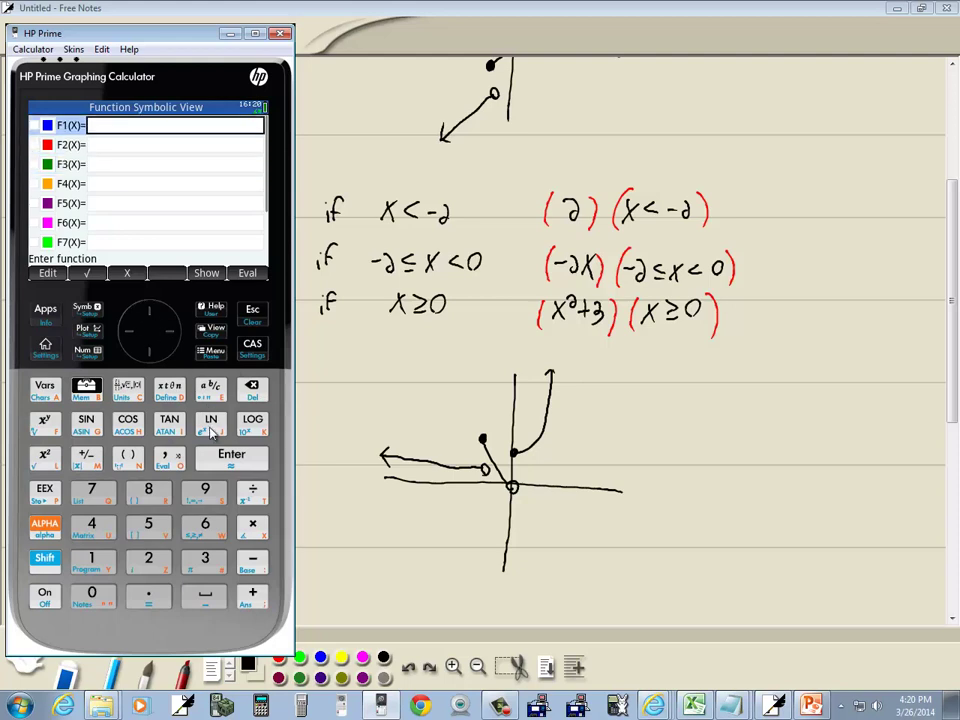
# Open the calculator's Application Library.
pyautogui.click(46, 310)
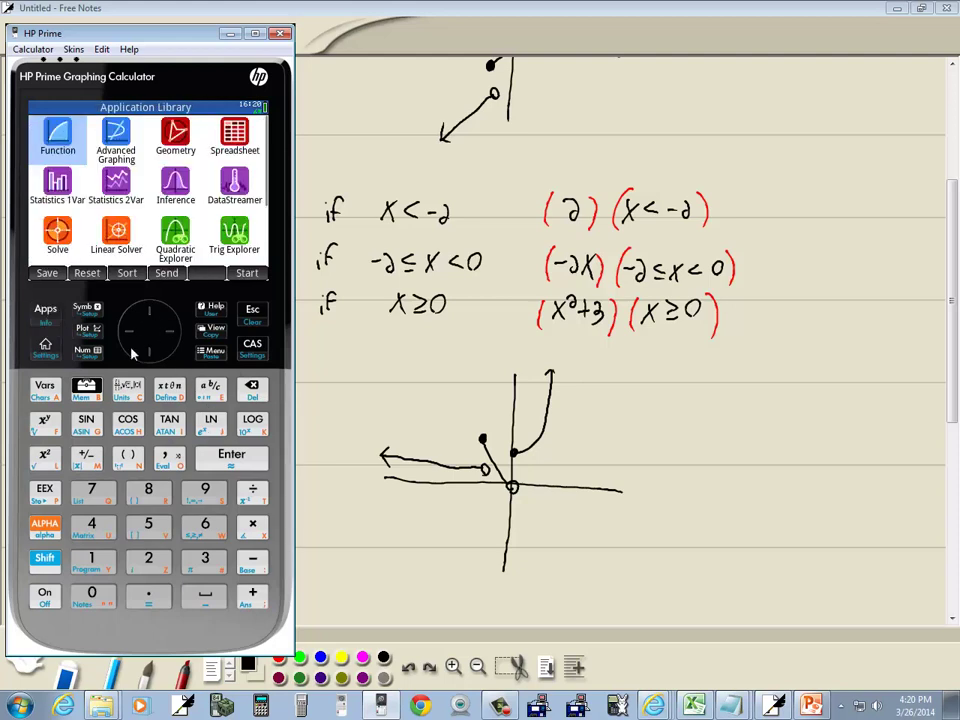